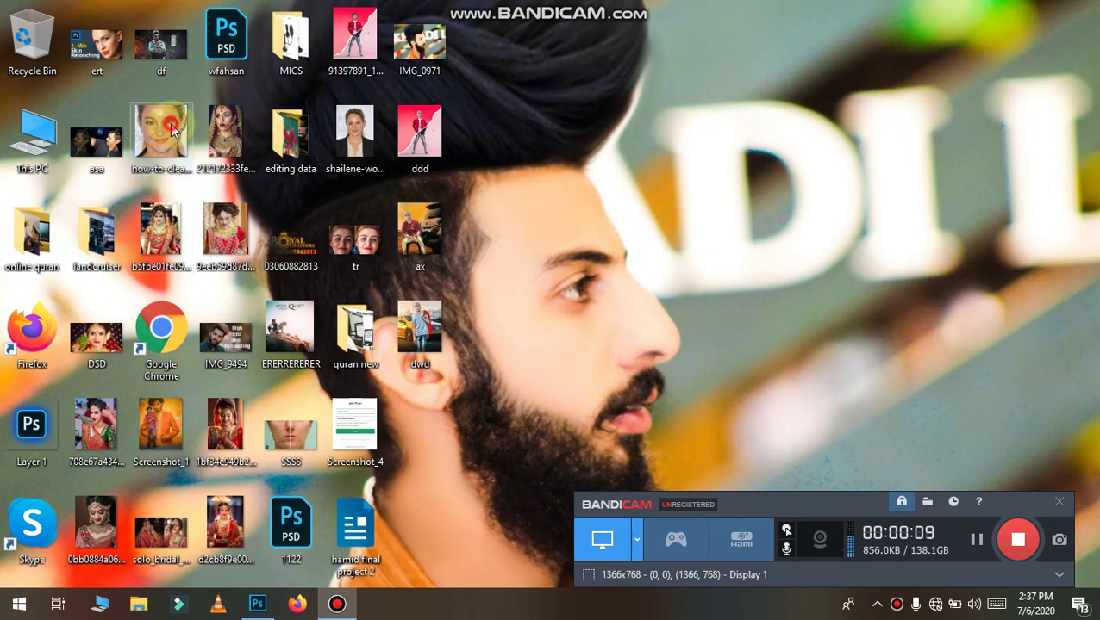
Step: Drag the how-to-clear-acne portrait file from the desktop onto Photoshop to open it
mouse_move(171, 128)
mouse_down()
mouse_move(288, 249)
mouse_move(344, 340)
mouse_move(323, 482)
mouse_move(258, 605)
mouse_move(277, 60)
mouse_up()
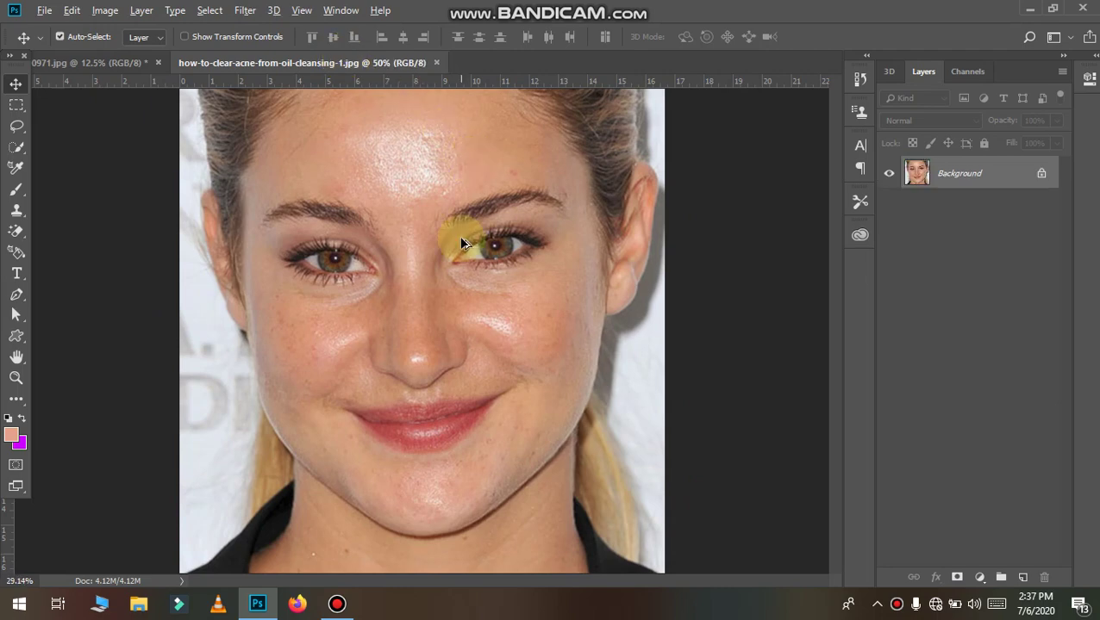
Step: Zoom in on the woman's face and select the Brush tool group
scroll(459, 235, down, 3)
scroll(441, 226, up, 3)
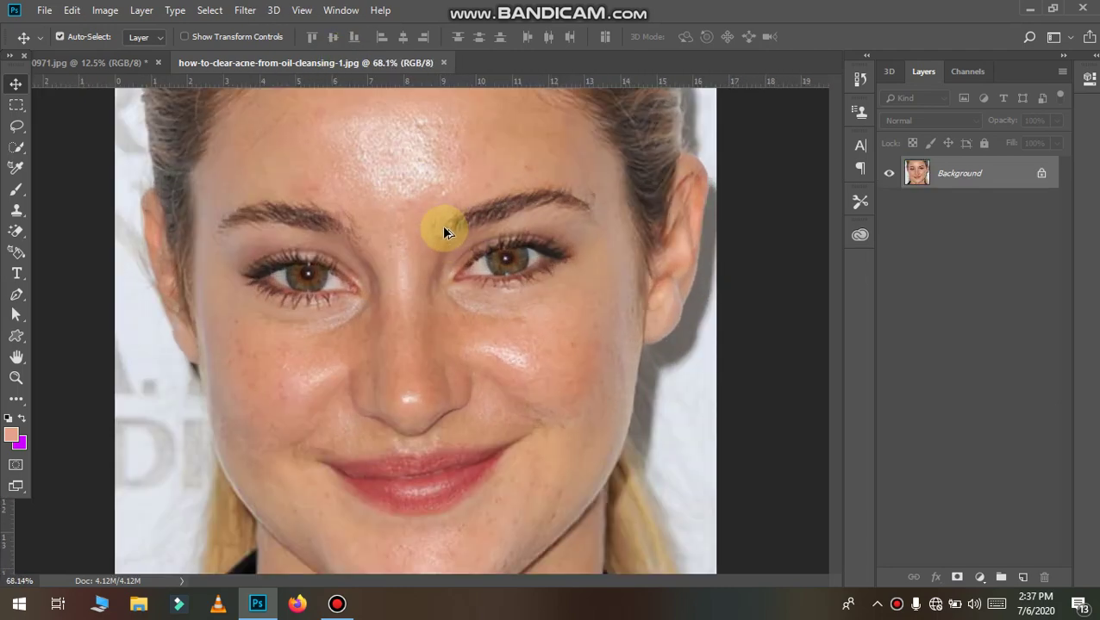
scroll(441, 225, up, 1)
scroll(468, 196, up, 2)
scroll(436, 238, up, 1)
scroll(380, 366, up, 1)
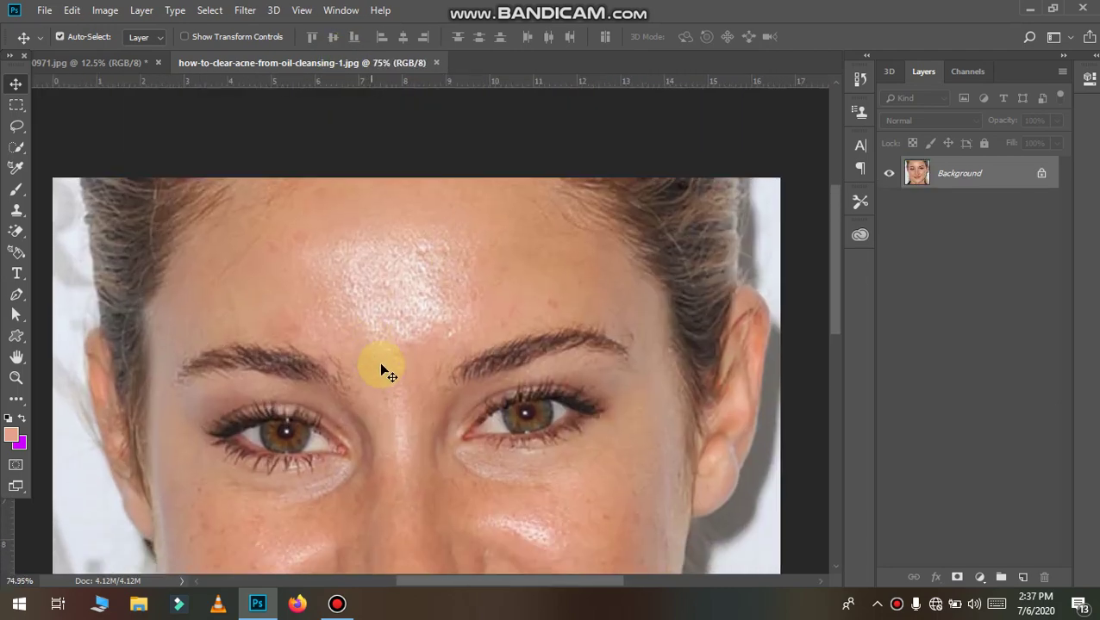
scroll(405, 359, down, 2)
scroll(409, 356, down, 1)
scroll(336, 345, up, 1)
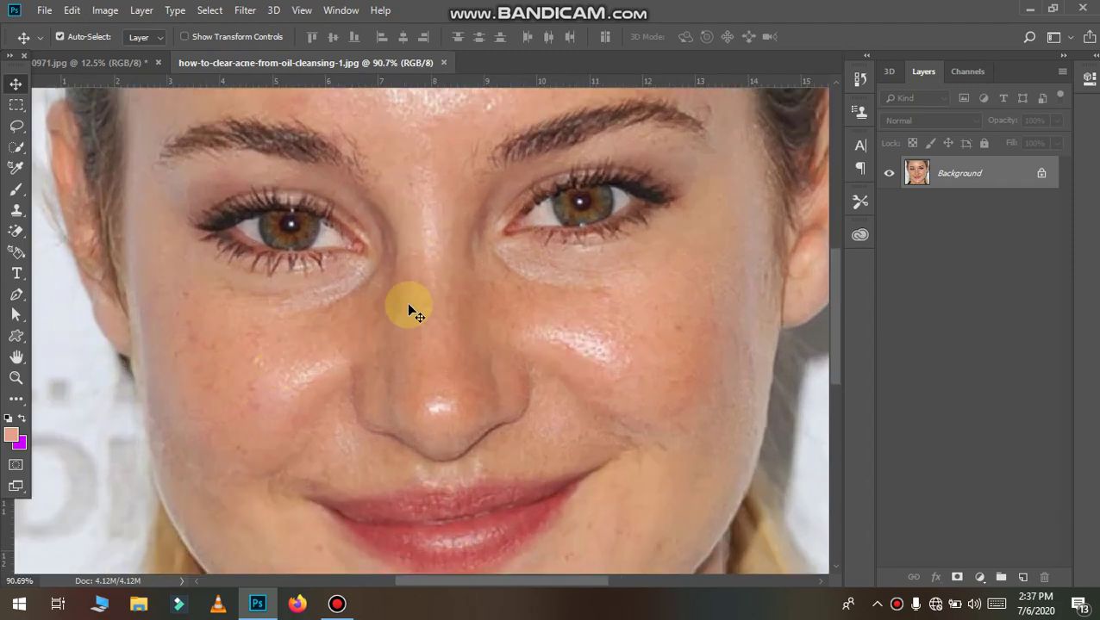
scroll(426, 287, up, 1)
scroll(447, 272, up, 2)
scroll(454, 278, down, 1)
scroll(452, 274, down, 3)
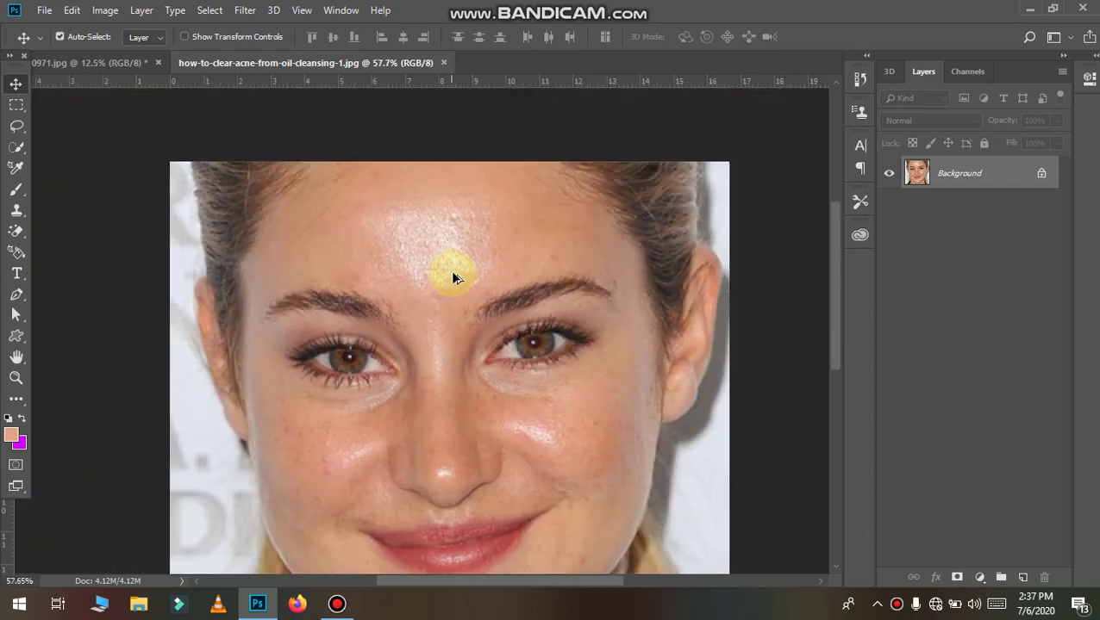
scroll(465, 215, up, 5)
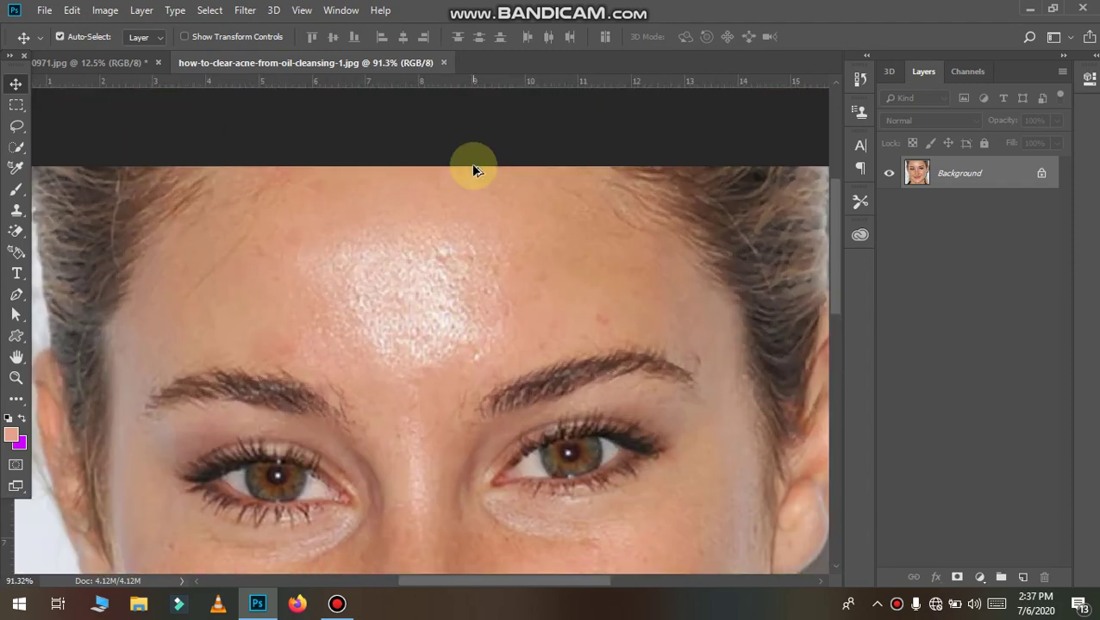
click(28, 191)
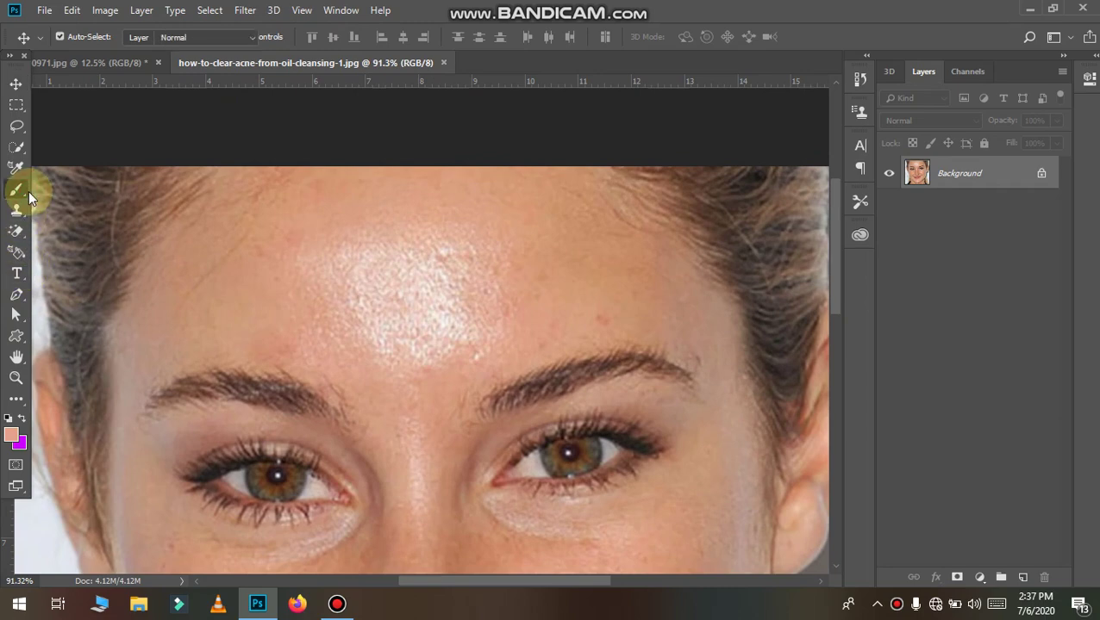
Step: Select the Mixer Brush Tool and set it to 175 px with 0% hardness
right_click(29, 191)
click(52, 236)
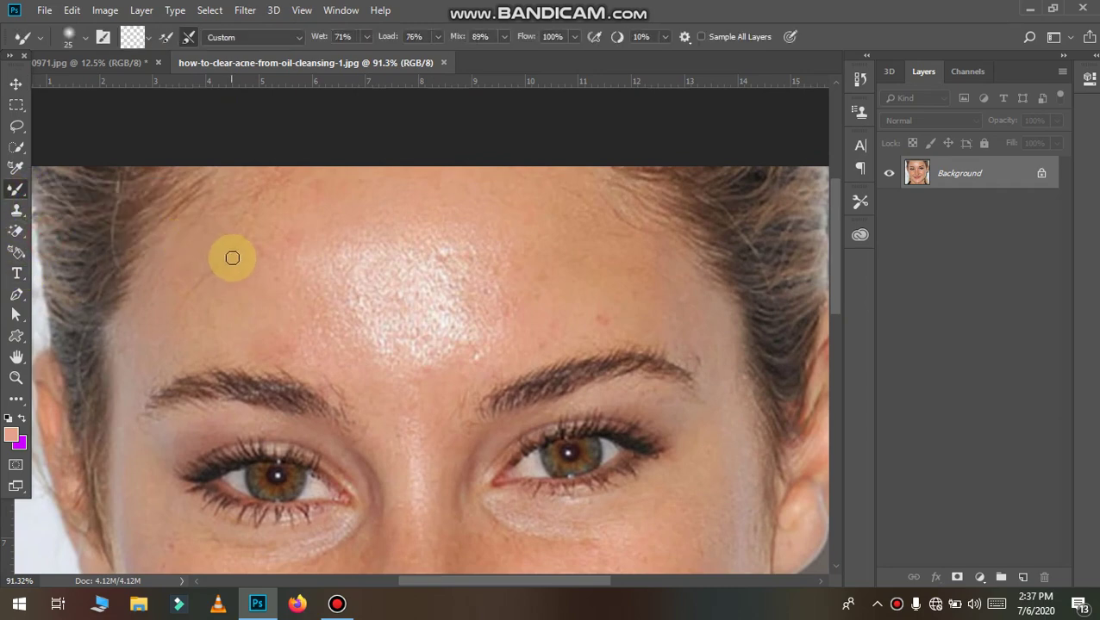
right_click(268, 261)
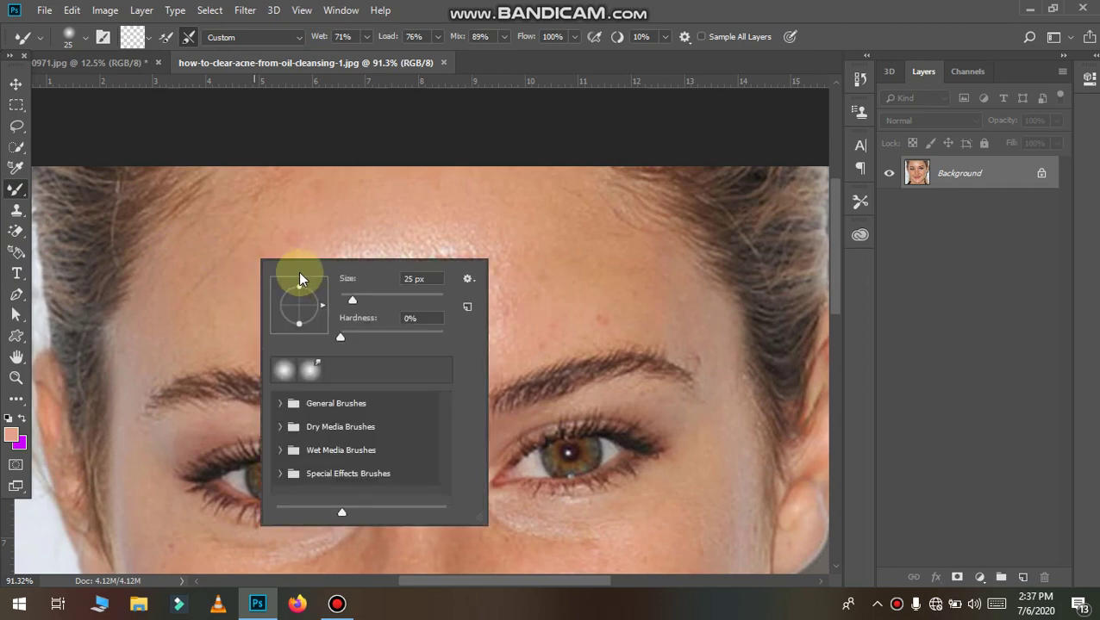
click(238, 236)
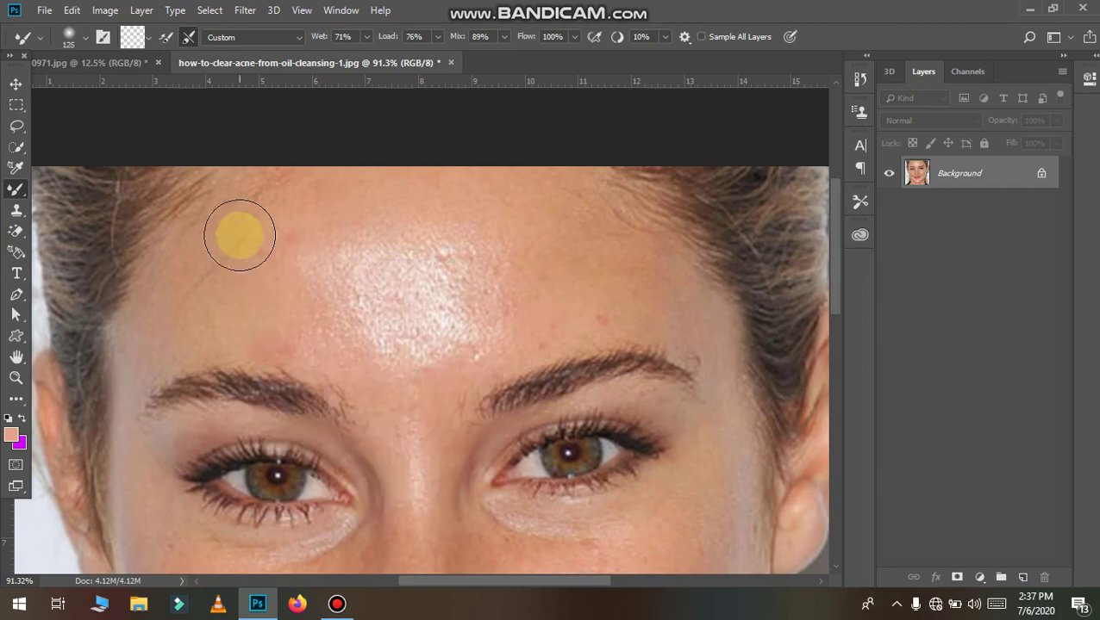
key(bracketright)
key(bracketright)
Step: Blend the forehead skin with several Mixer Brush strokes
click(298, 250)
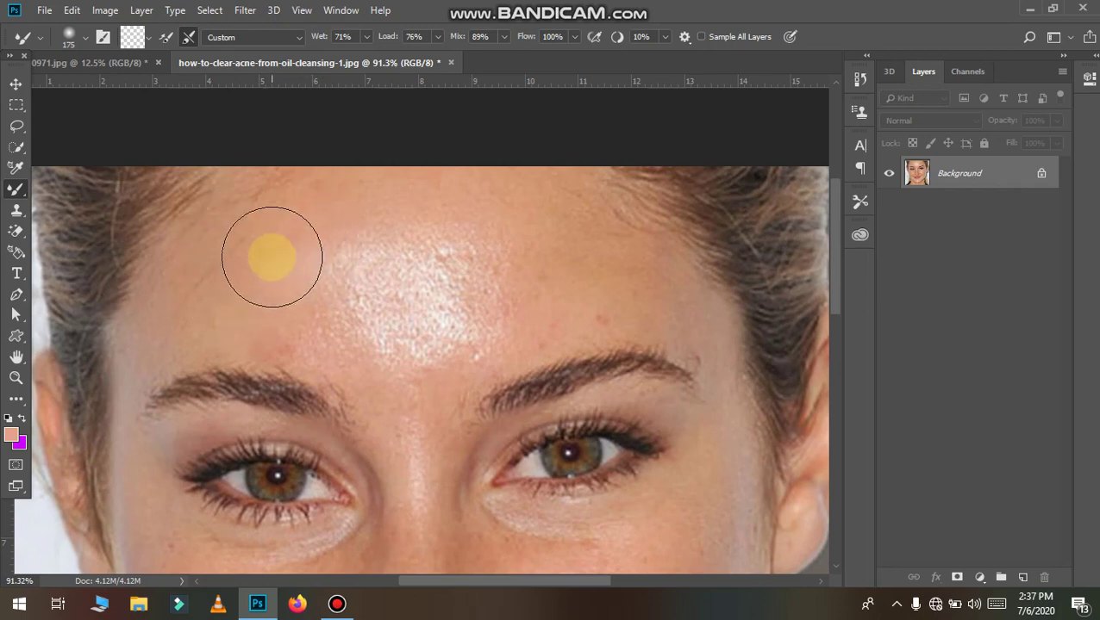
drag(273, 257, 383, 328)
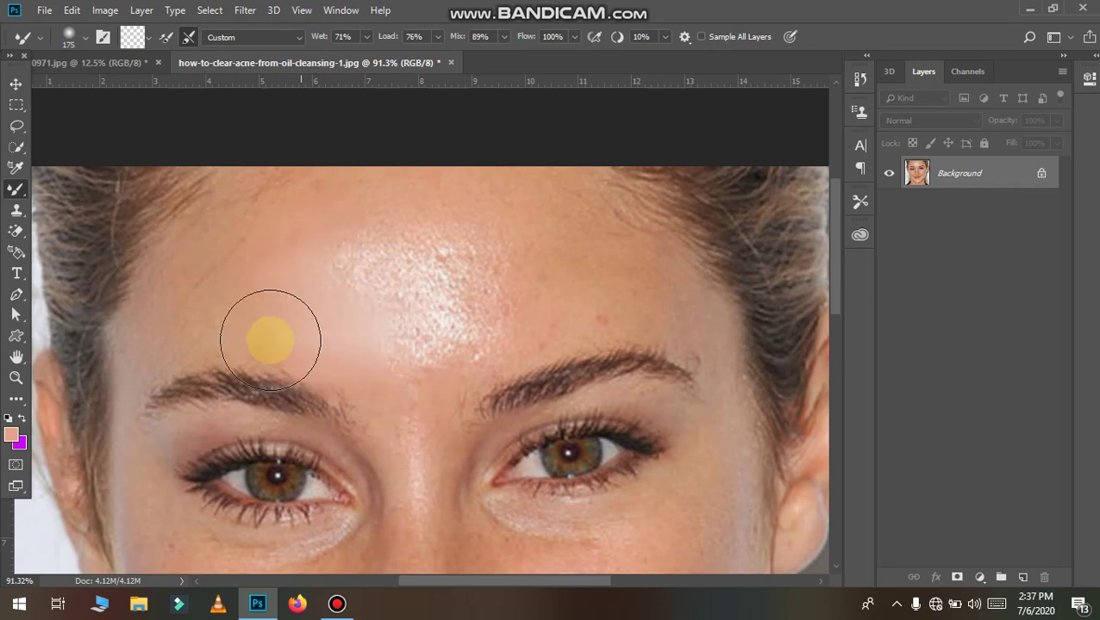
drag(269, 340, 349, 337)
drag(193, 294, 249, 263)
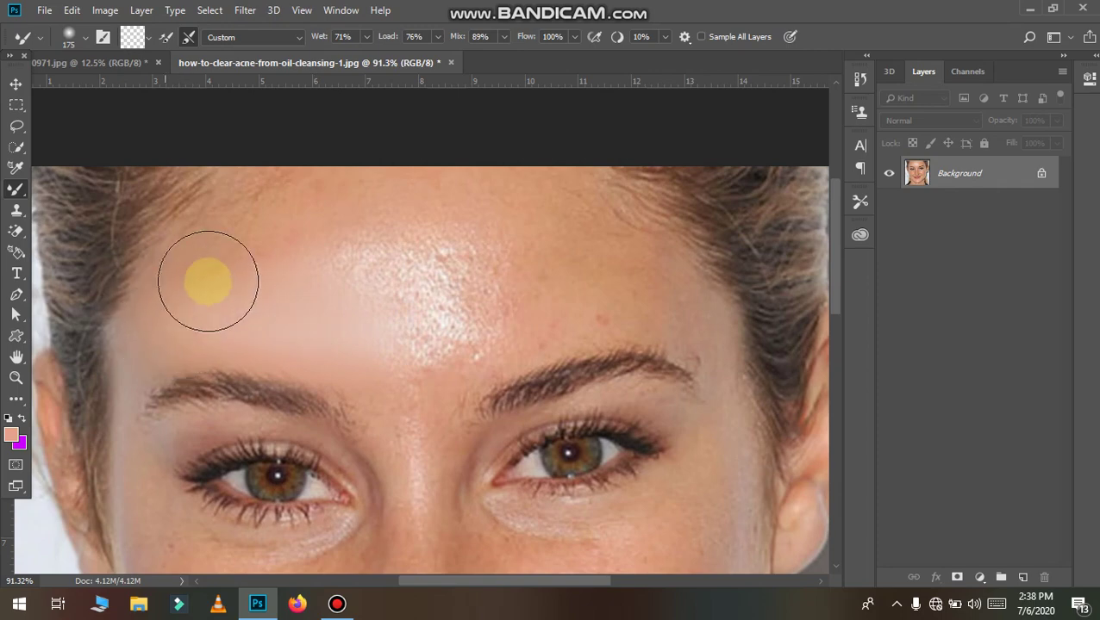
drag(258, 226, 226, 229)
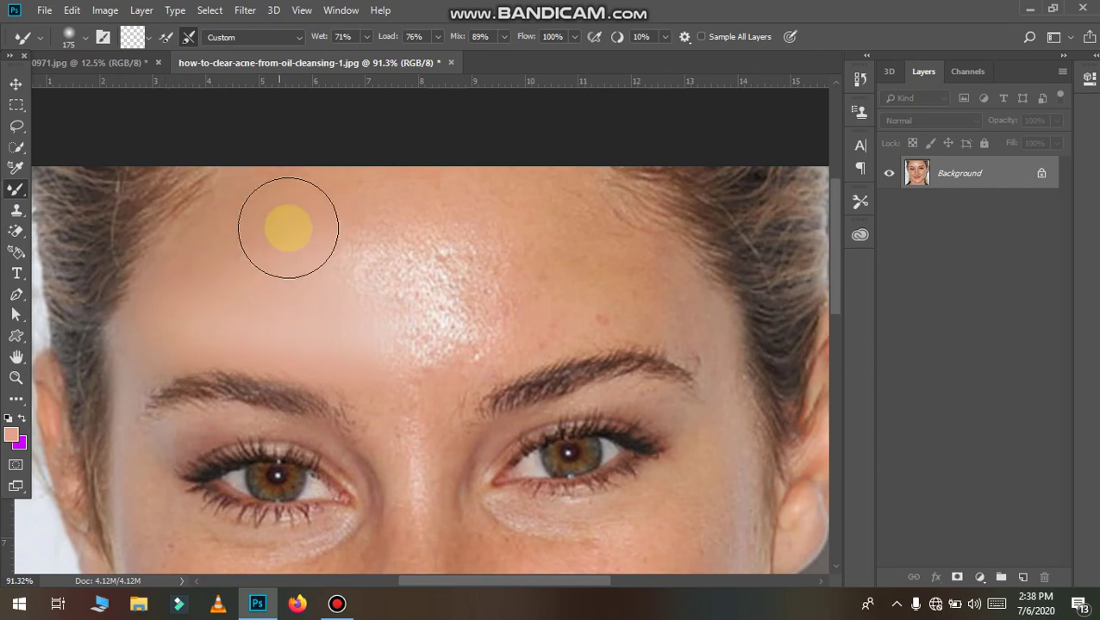
mouse_move(340, 232)
mouse_down()
mouse_move(459, 235)
mouse_move(388, 350)
mouse_move(506, 304)
mouse_move(611, 283)
mouse_move(527, 246)
mouse_move(498, 196)
mouse_move(616, 248)
mouse_move(673, 306)
mouse_move(621, 348)
mouse_move(543, 308)
mouse_up()
Step: Duplicate the Background layer to create a Background copy
scroll(619, 347, down, 3)
scroll(449, 326, down, 2)
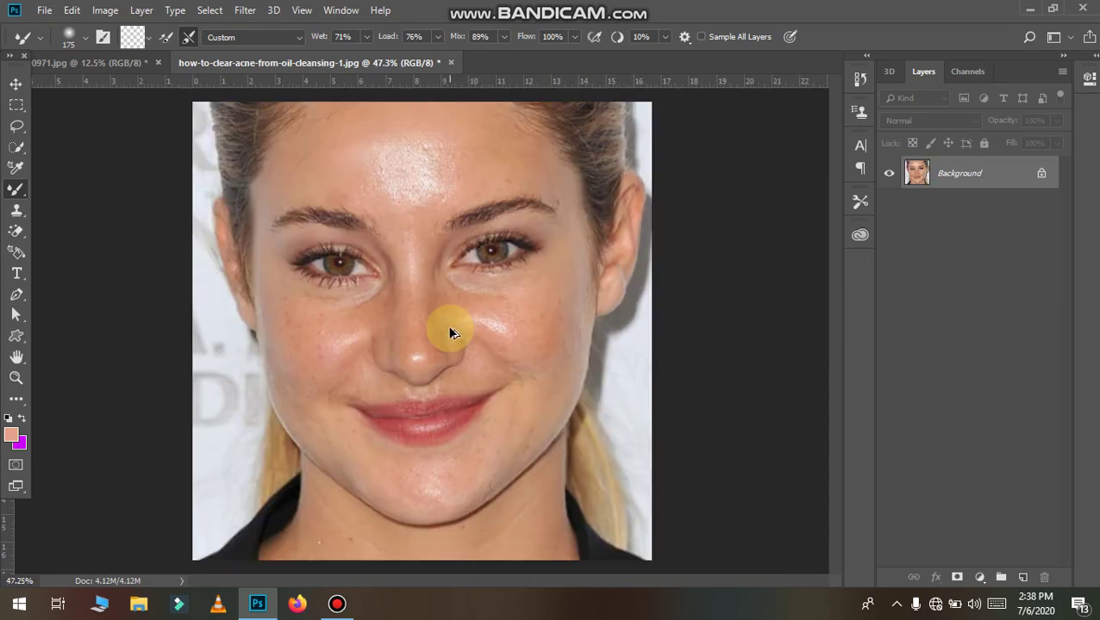
scroll(388, 218, up, 3)
scroll(381, 225, up, 1)
scroll(382, 225, up, 1)
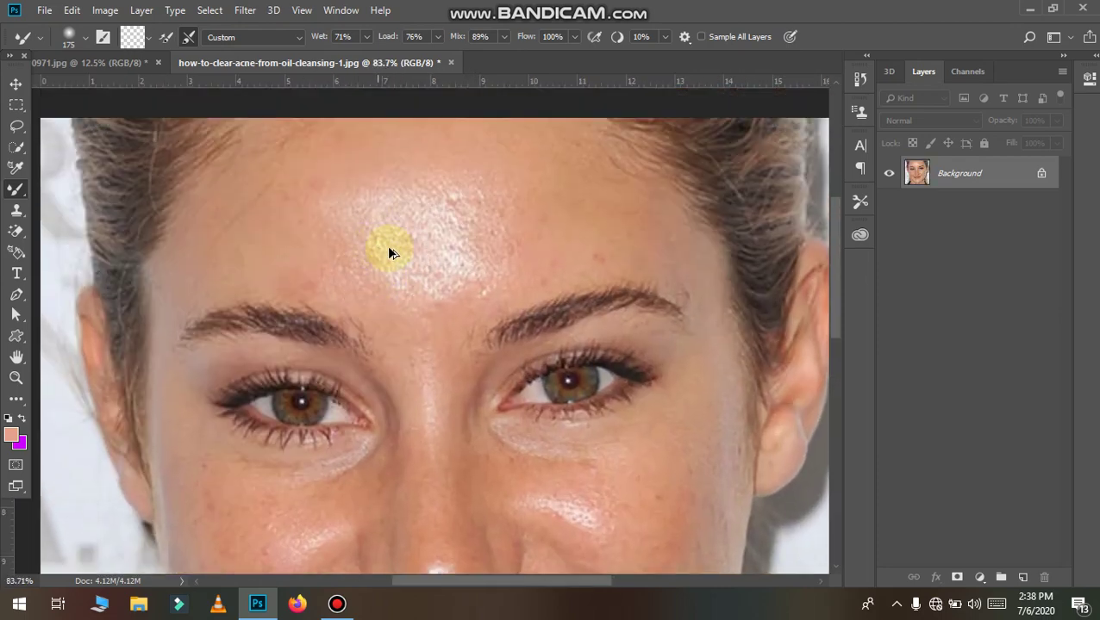
drag(1023, 177, 1019, 573)
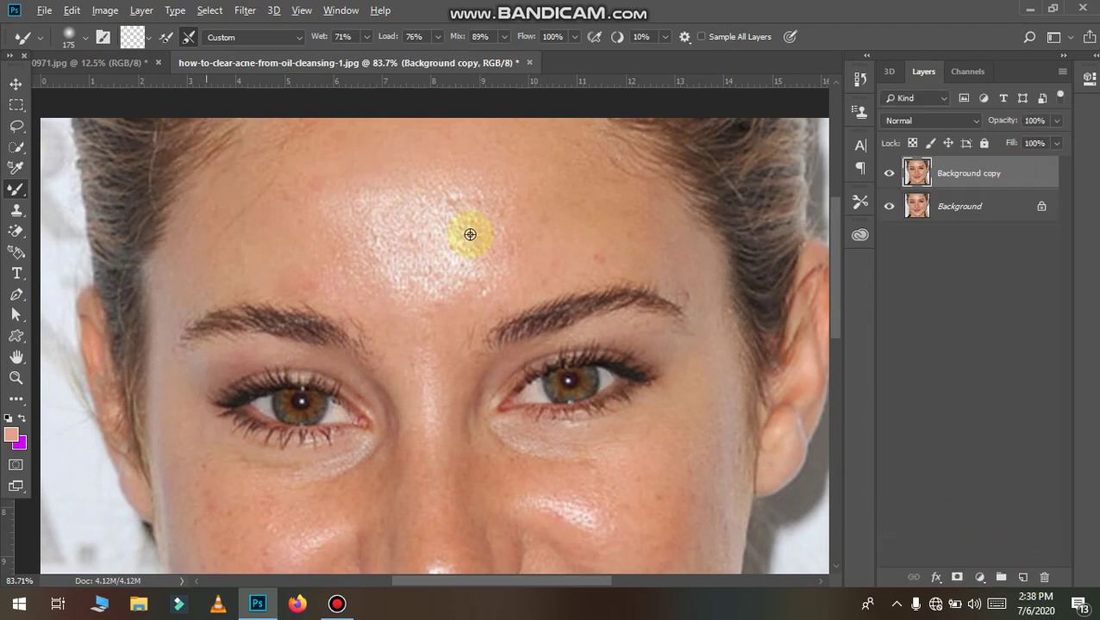
Step: Smooth the shiny forehead highlights, the right temple and the skin beside the right eye
scroll(470, 234, up, 2)
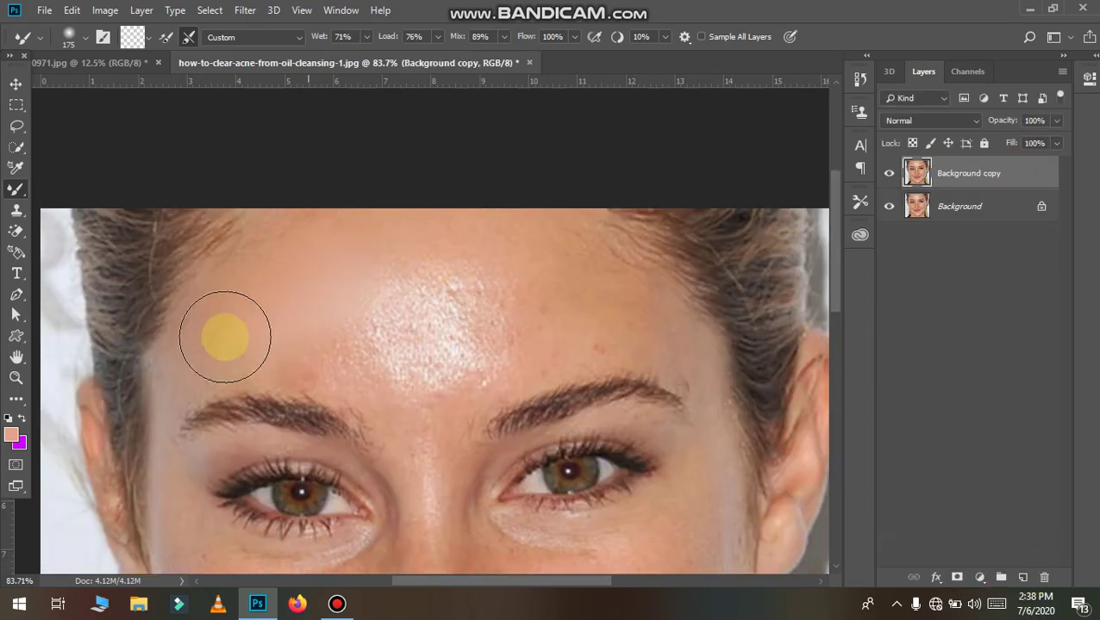
mouse_move(225, 337)
mouse_down()
mouse_move(407, 316)
mouse_move(330, 348)
mouse_up()
mouse_move(483, 354)
mouse_down()
mouse_move(564, 333)
mouse_move(619, 289)
mouse_move(778, 389)
mouse_up()
scroll(741, 366, down, 2)
click(665, 272)
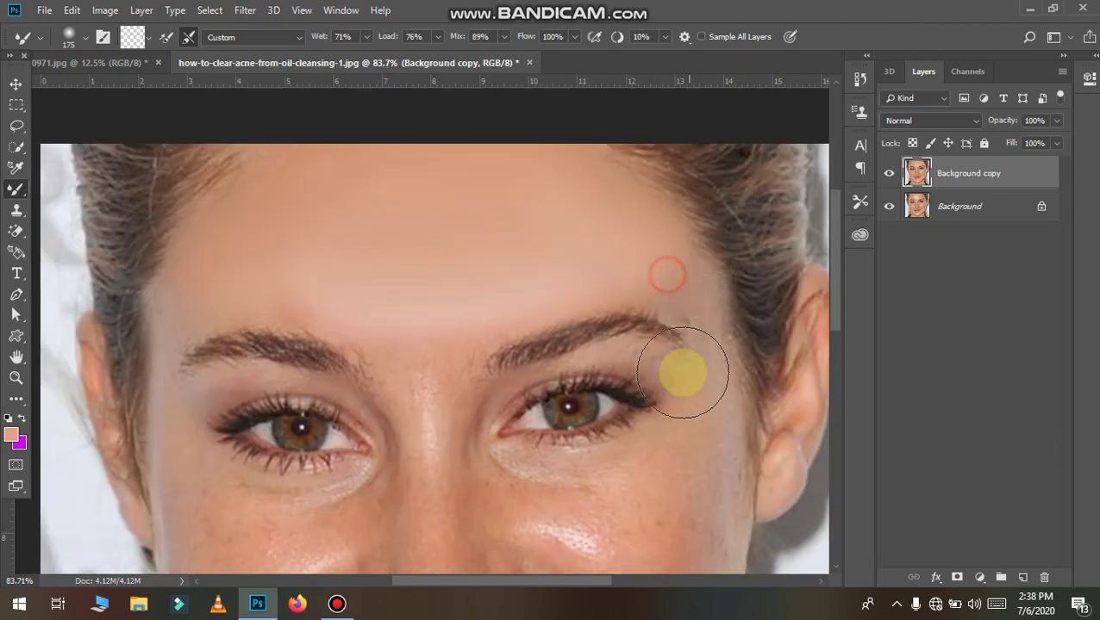
click(420, 390)
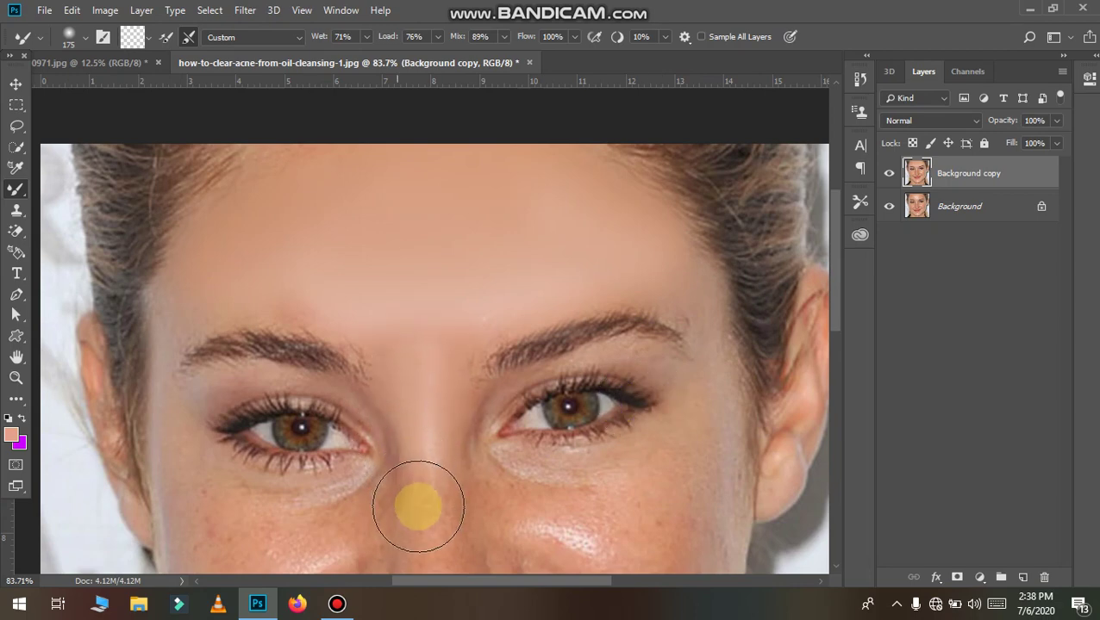
Step: Blend the skin along the nose down to its tip
scroll(421, 495, down, 2)
scroll(517, 452, down, 1)
scroll(568, 418, down, 2)
scroll(413, 405, up, 1)
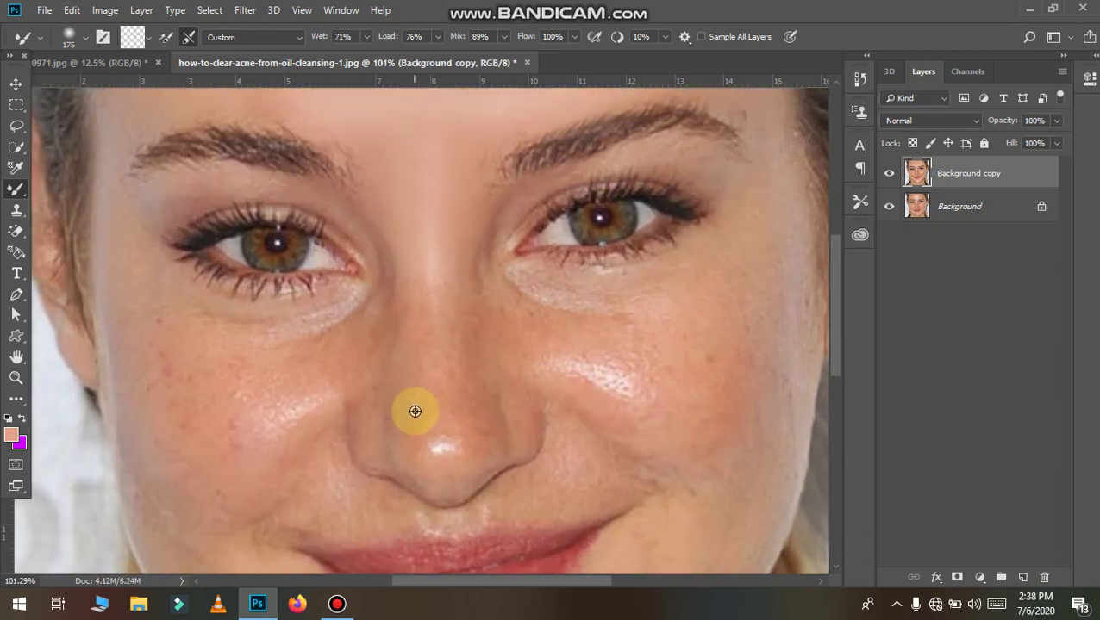
scroll(426, 412, up, 1)
click(442, 411)
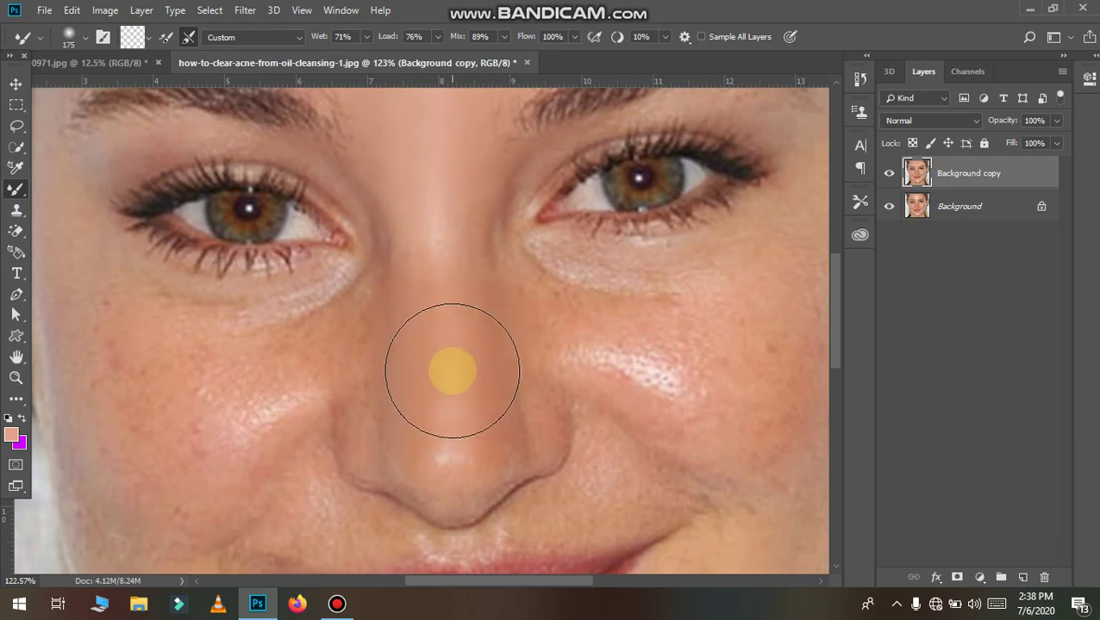
click(448, 429)
mouse_move(446, 425)
mouse_down()
mouse_move(450, 317)
mouse_move(581, 437)
mouse_up()
Step: Smooth the right cheek up to the skin under the eye
scroll(584, 442, right, 3)
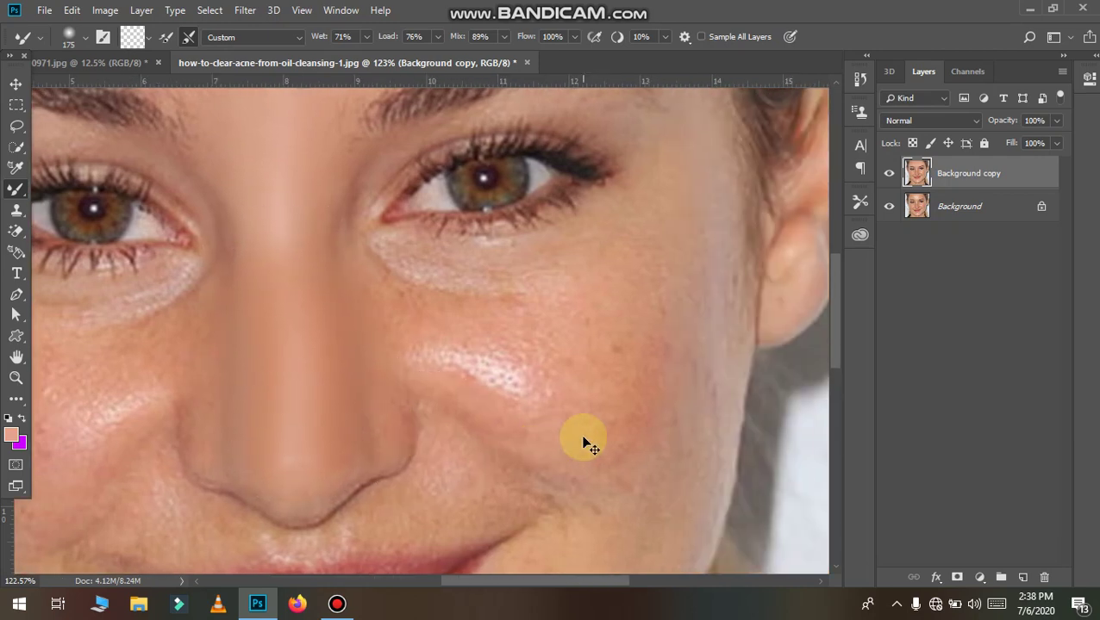
mouse_move(523, 385)
mouse_down()
mouse_move(601, 471)
mouse_move(472, 338)
mouse_up()
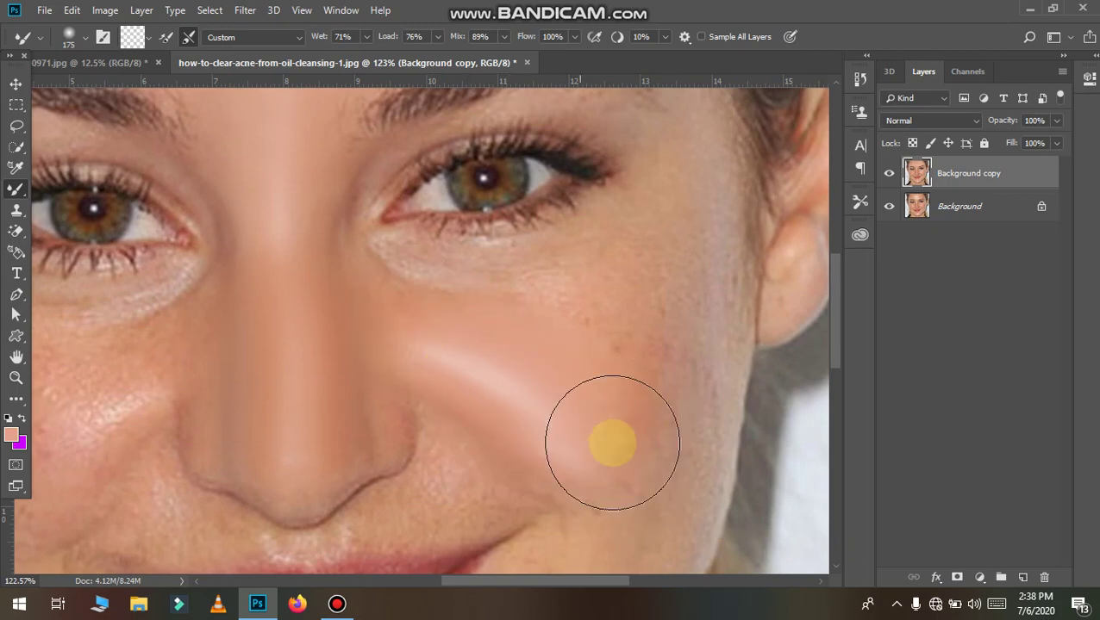
drag(616, 471, 638, 441)
mouse_move(674, 356)
mouse_down()
mouse_move(633, 319)
mouse_move(637, 278)
mouse_move(492, 307)
mouse_move(444, 299)
mouse_up()
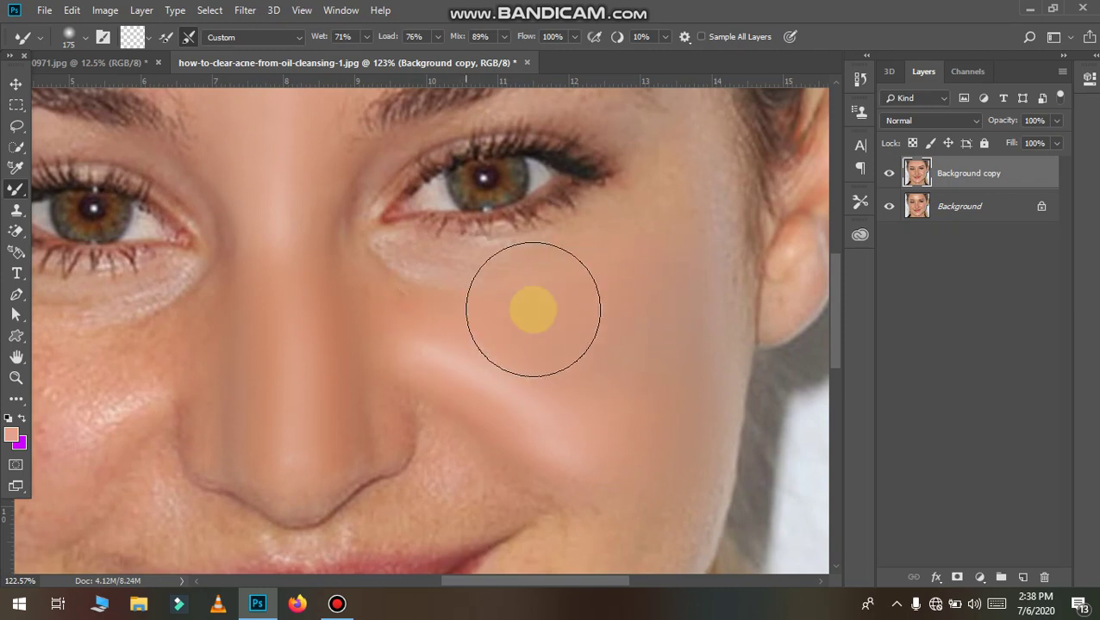
scroll(586, 298, up, 1)
scroll(620, 298, up, 1)
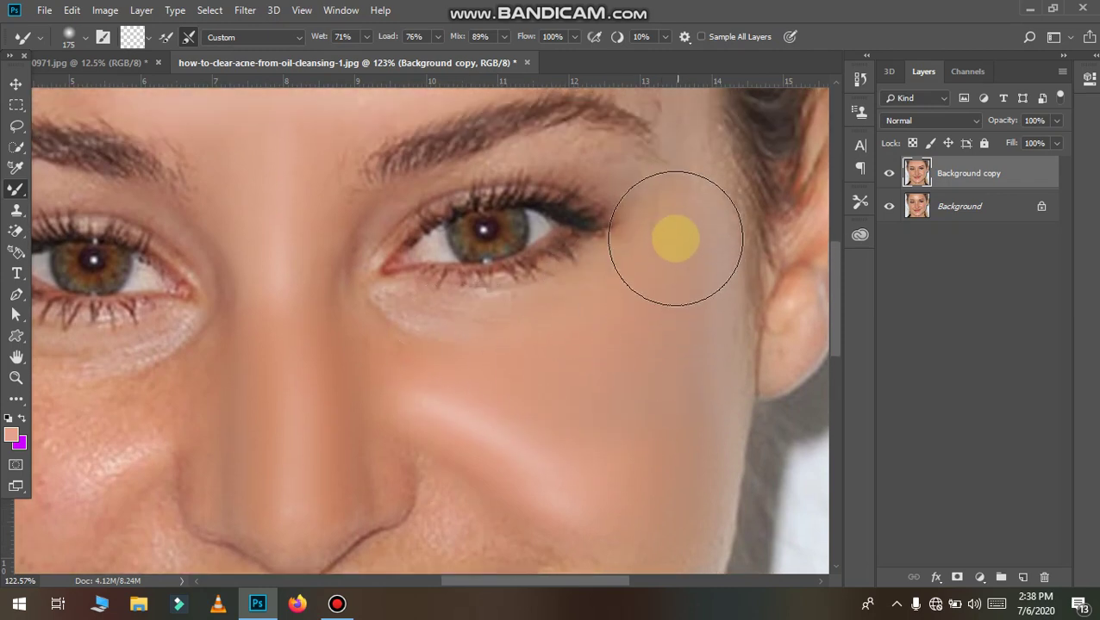
mouse_move(620, 321)
mouse_down()
mouse_move(515, 356)
mouse_move(432, 333)
mouse_up()
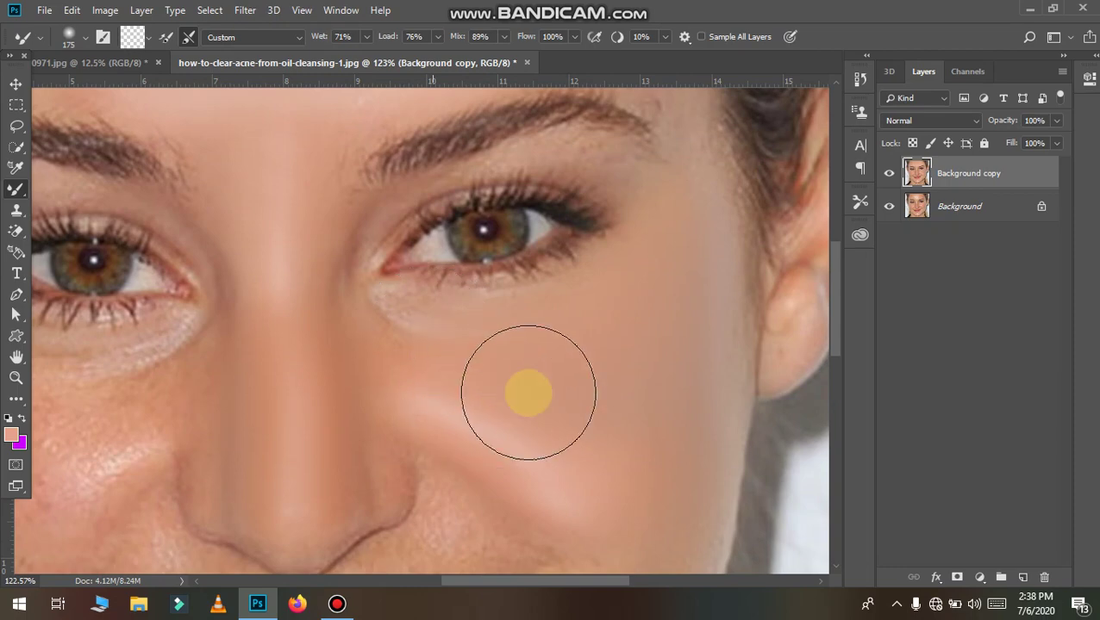
scroll(531, 396, down, 2)
scroll(108, 308, left, 2)
Step: Blend the freckled left-cheek skin up beside the eye
scroll(221, 375, left, 1)
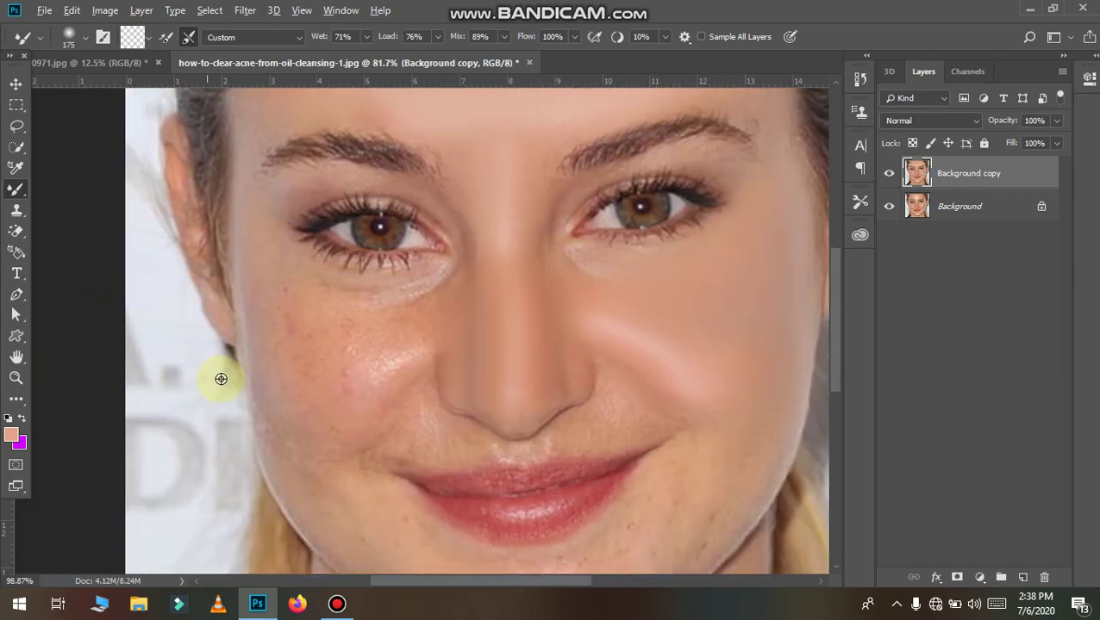
scroll(406, 344, up, 1)
scroll(431, 344, up, 1)
click(441, 343)
mouse_move(461, 347)
mouse_down()
mouse_move(410, 345)
mouse_move(345, 306)
mouse_up()
scroll(338, 316, up, 2)
scroll(316, 363, up, 1)
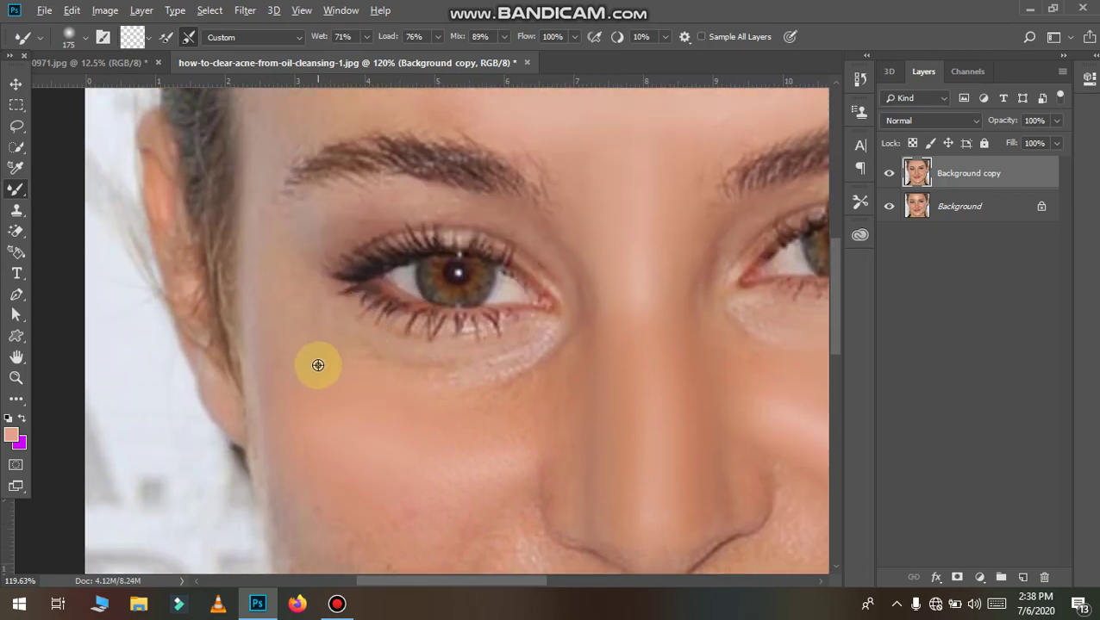
scroll(313, 379, up, 1)
click(343, 414)
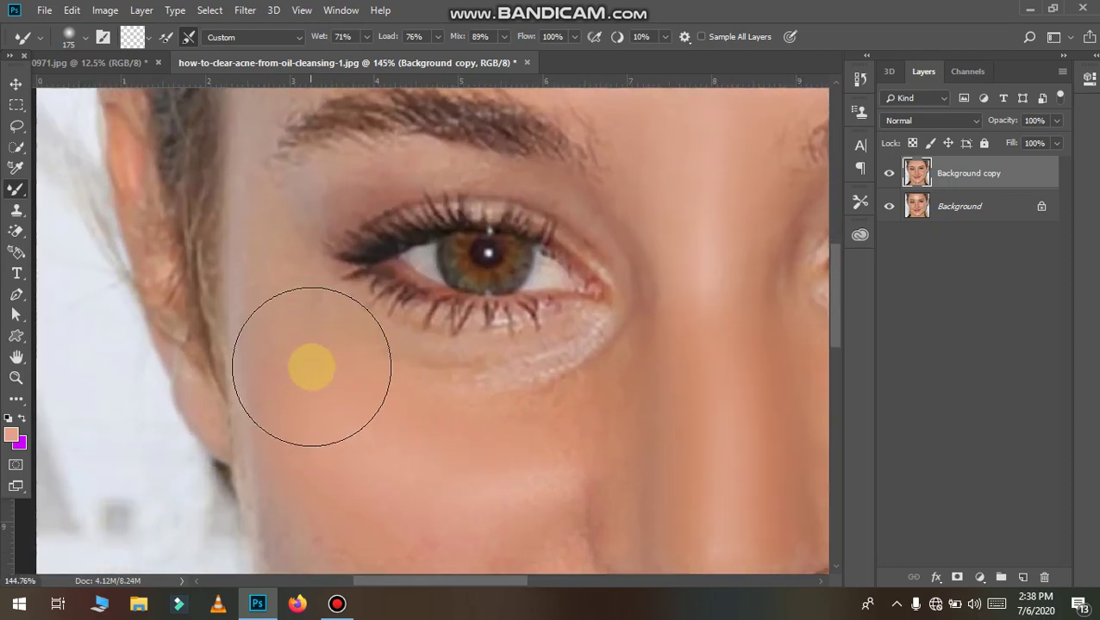
mouse_move(428, 437)
mouse_down()
mouse_move(436, 432)
mouse_move(315, 364)
mouse_move(284, 288)
mouse_move(319, 351)
mouse_move(471, 247)
mouse_move(590, 331)
mouse_up()
Step: Shrink the brush to 100 px and blend the cheek beside the nose
key(bracketleft)
key(bracketleft)
scroll(292, 330, up, 1)
scroll(604, 371, down, 1)
mouse_move(613, 400)
mouse_down()
mouse_move(508, 386)
mouse_move(575, 349)
mouse_move(540, 363)
mouse_move(559, 363)
mouse_move(478, 377)
mouse_move(575, 350)
mouse_move(393, 368)
mouse_move(584, 399)
mouse_move(338, 334)
mouse_move(467, 321)
mouse_move(350, 351)
mouse_move(481, 397)
mouse_move(367, 408)
mouse_move(385, 397)
mouse_up()
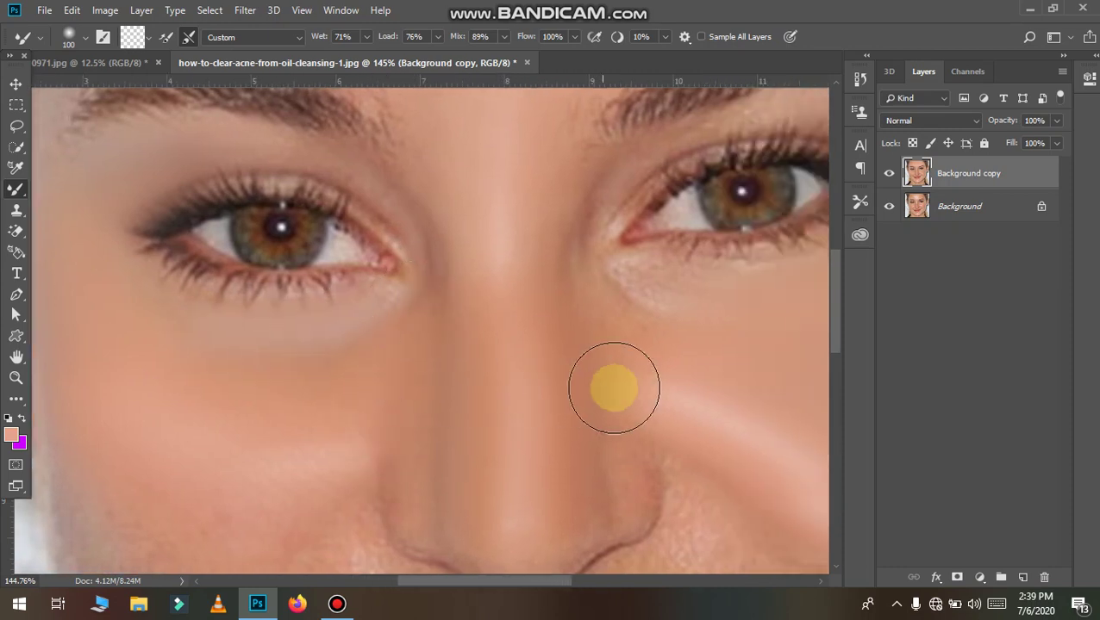
mouse_move(614, 385)
mouse_down()
mouse_move(608, 347)
mouse_move(526, 304)
mouse_up()
scroll(673, 361, right, 2)
scroll(672, 361, right, 2)
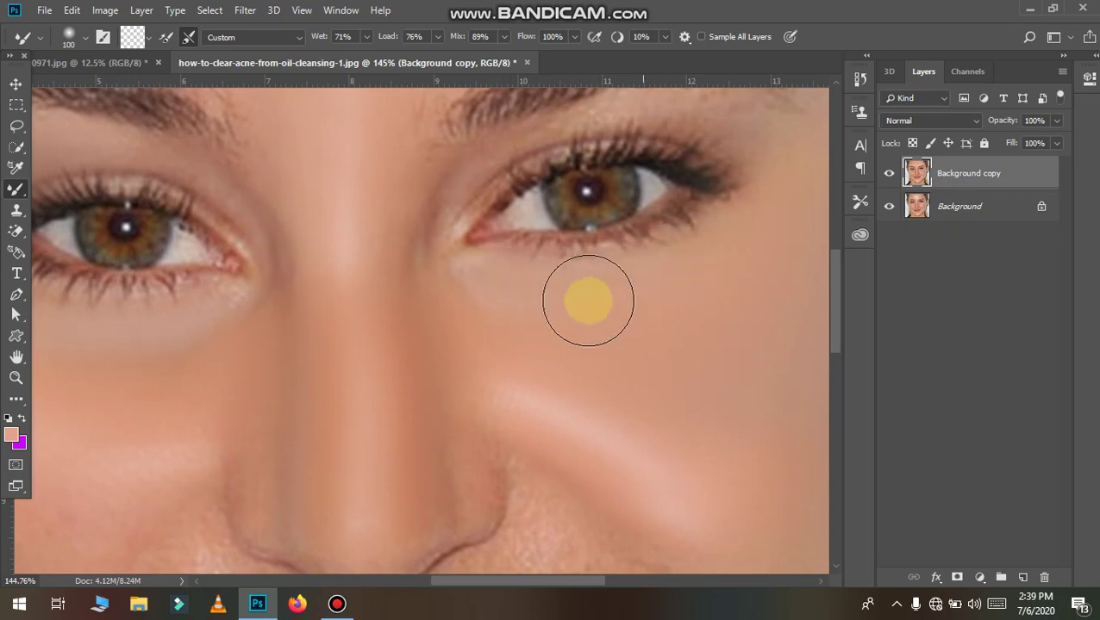
Step: Smooth under the right eye, near the outer brow and at the inner eye corner
click(496, 288)
scroll(750, 267, up, 2)
scroll(678, 264, right, 3)
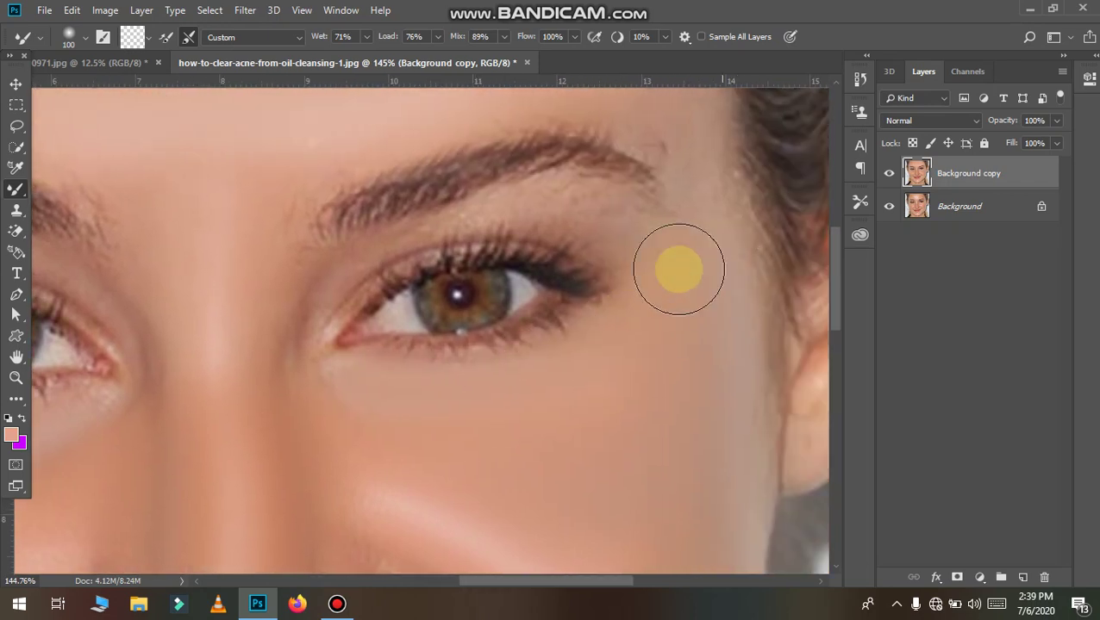
click(653, 249)
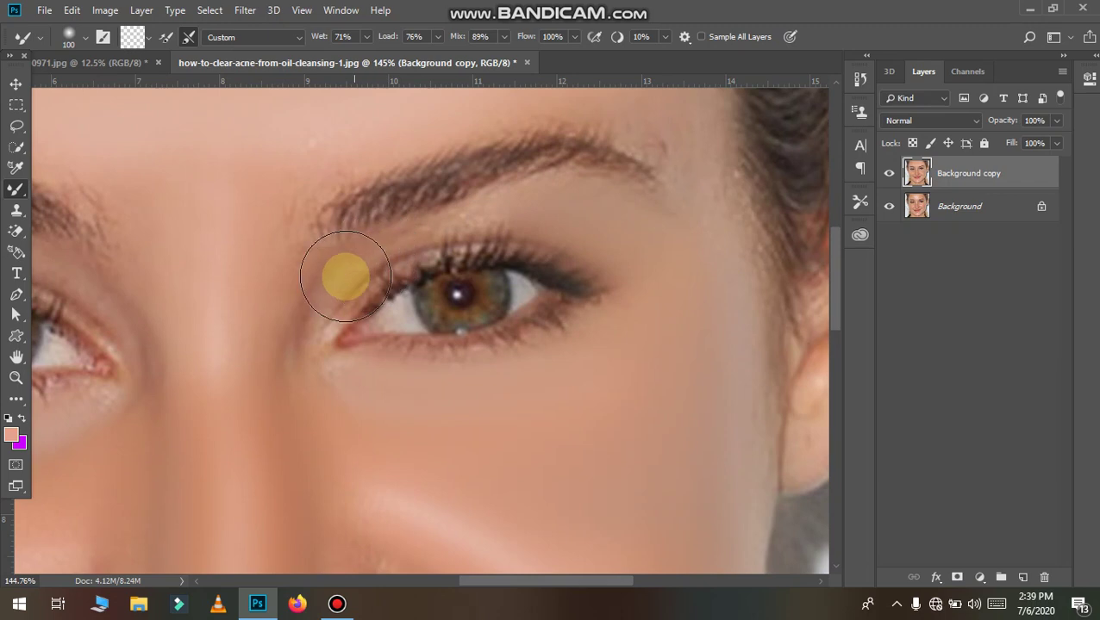
click(348, 270)
scroll(676, 248, down, 2)
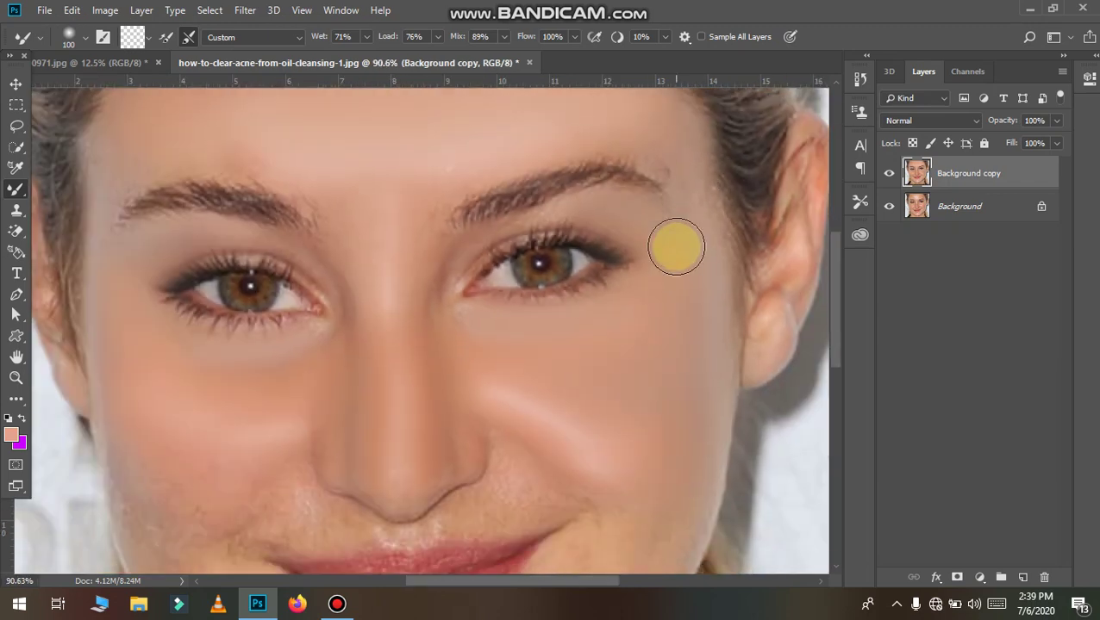
scroll(675, 247, down, 2)
scroll(284, 403, up, 2)
Step: Enlarge the Mixer Brush and smooth the left cheek skin
scroll(215, 410, left, 2)
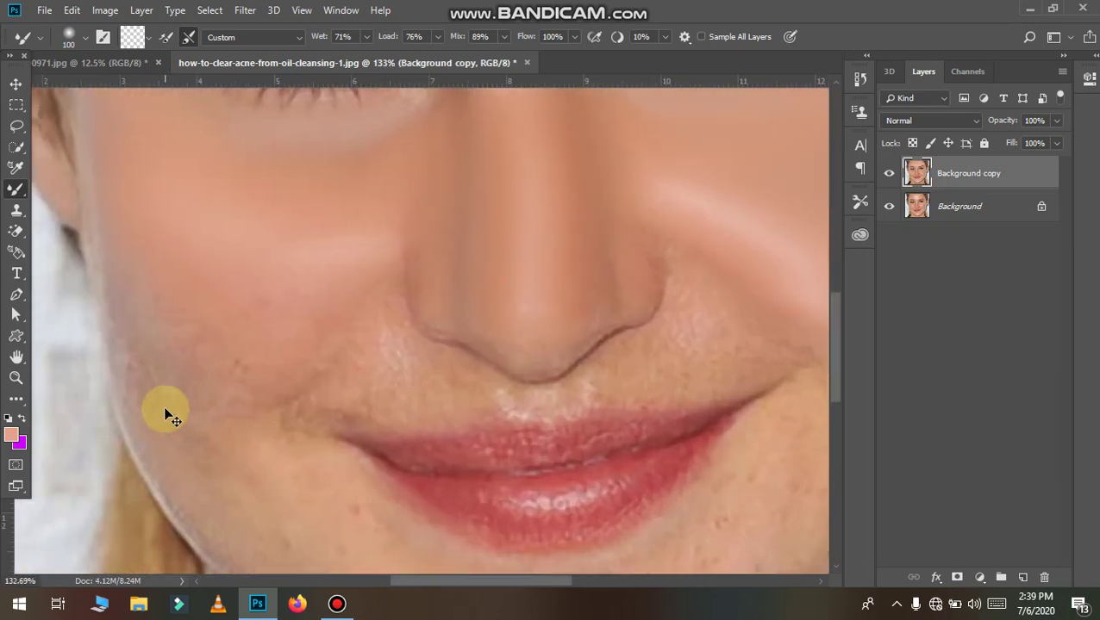
scroll(169, 417, left, 2)
key(bracketright)
key(bracketright)
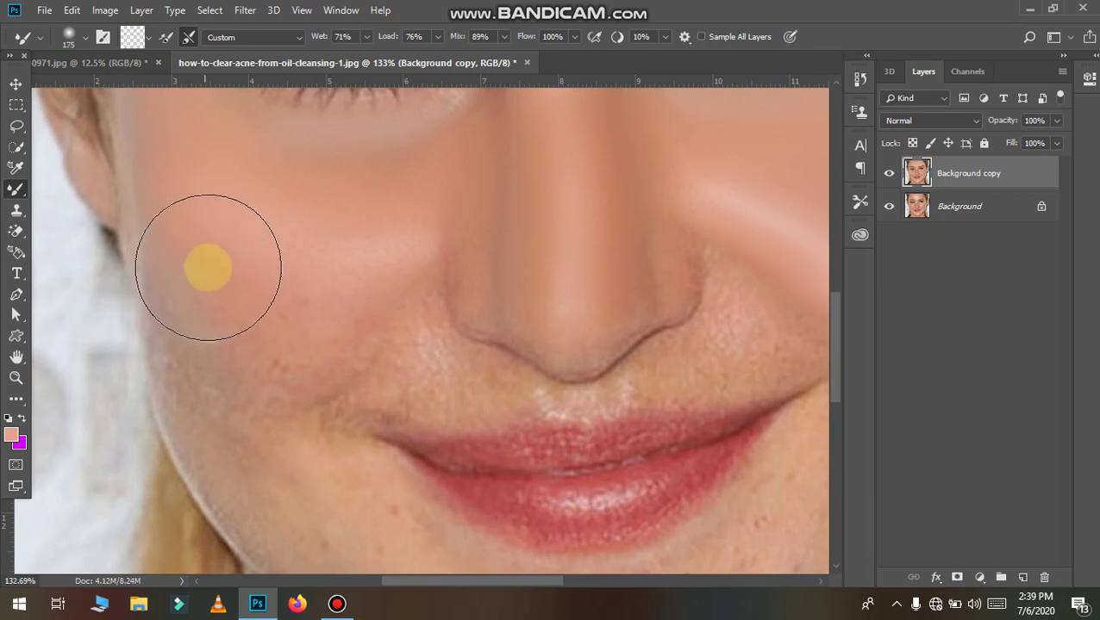
drag(210, 243, 267, 321)
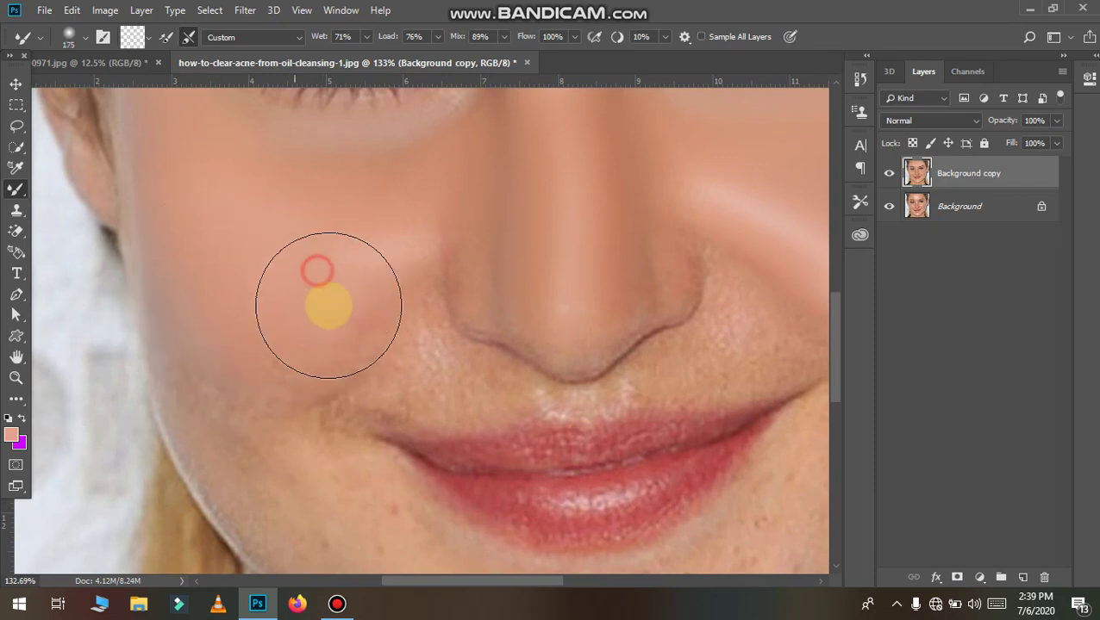
mouse_move(318, 266)
mouse_down()
mouse_move(282, 370)
mouse_move(241, 368)
mouse_move(274, 367)
mouse_move(388, 444)
mouse_up()
scroll(336, 500, down, 2)
scroll(328, 405, down, 2)
scroll(371, 427, down, 1)
mouse_move(250, 284)
mouse_down()
mouse_move(380, 368)
mouse_move(515, 416)
mouse_up()
Step: Smooth the skin across the chin with several strokes
scroll(448, 405, down, 1)
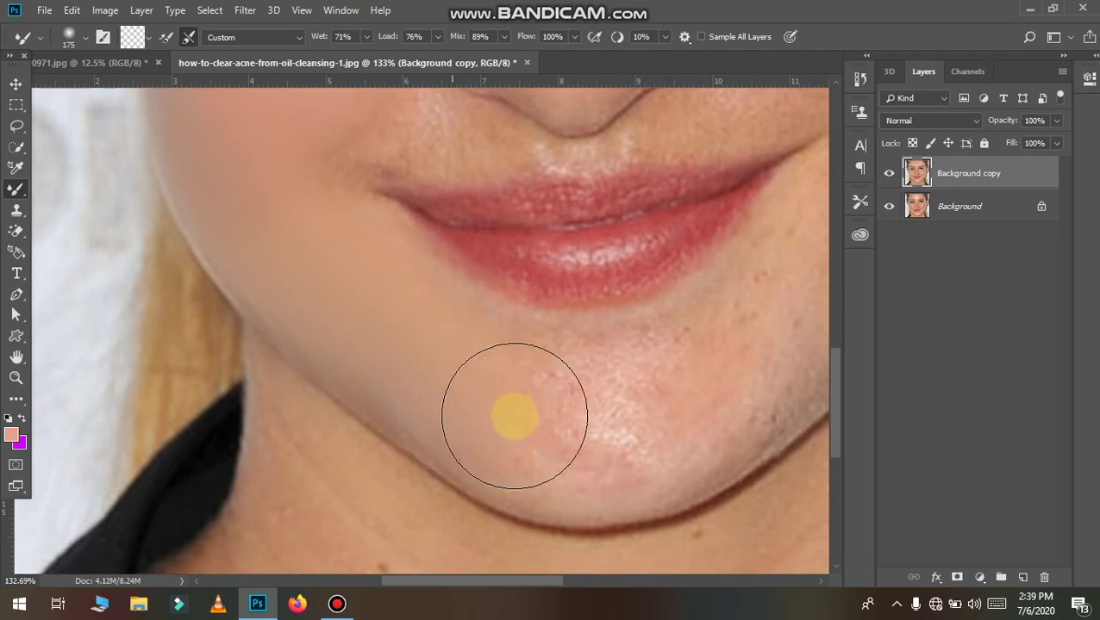
drag(645, 392, 634, 412)
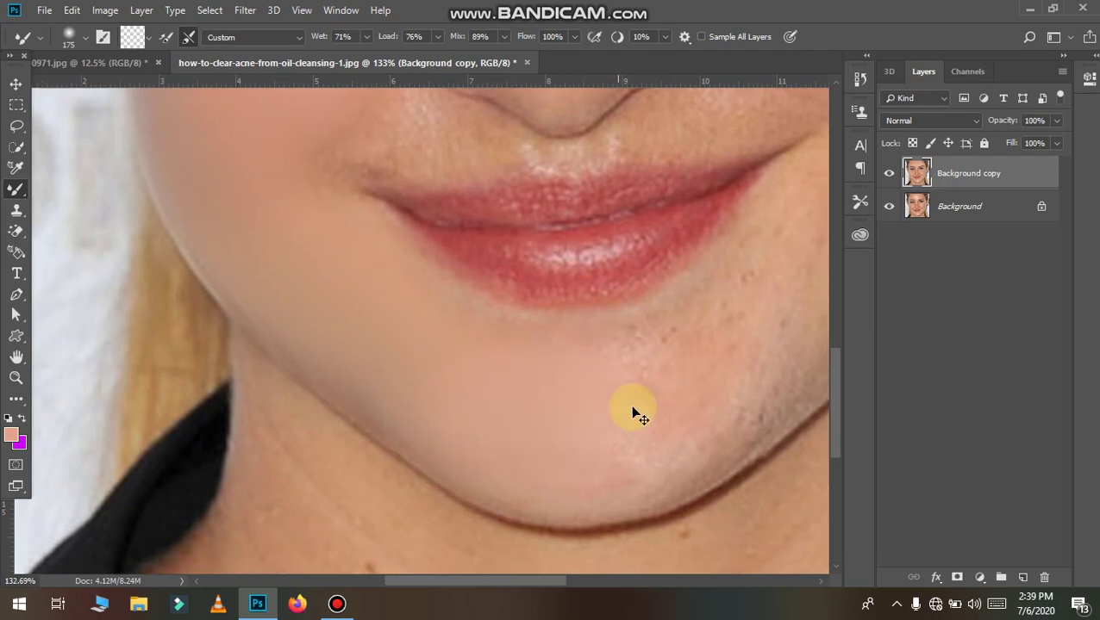
scroll(632, 406, right, 2)
scroll(632, 405, up, 1)
scroll(632, 405, right, 1)
mouse_move(670, 381)
mouse_down()
mouse_move(503, 413)
mouse_move(484, 433)
mouse_move(535, 388)
mouse_up()
scroll(535, 387, down, 1)
mouse_move(491, 460)
mouse_down()
mouse_move(449, 443)
mouse_move(396, 451)
mouse_up()
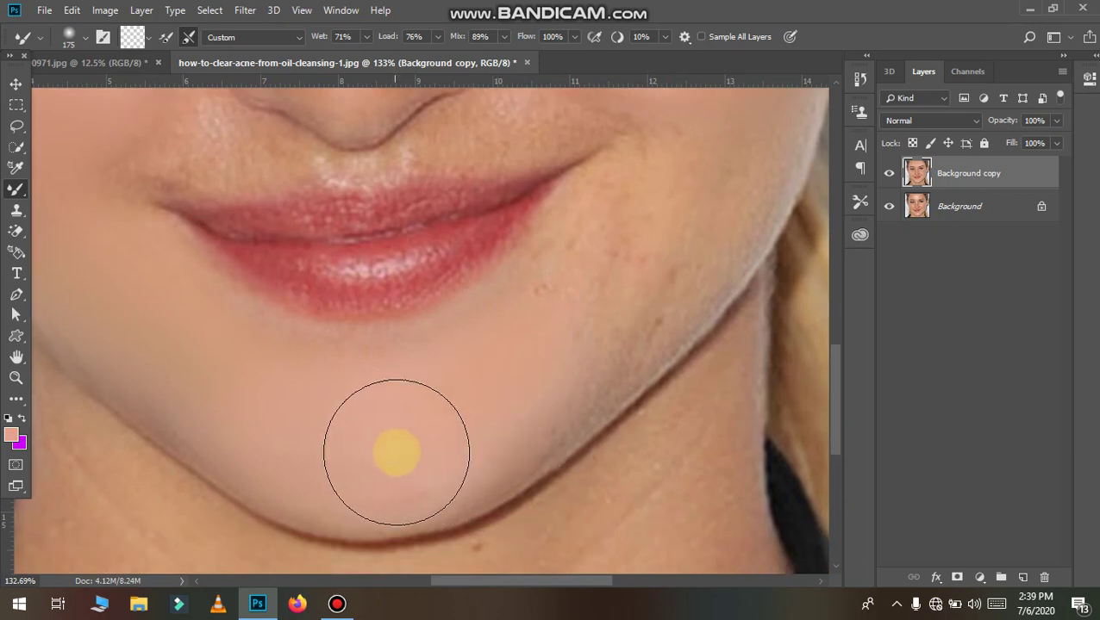
scroll(553, 376, up, 2)
scroll(597, 343, down, 1)
scroll(596, 343, right, 1)
scroll(572, 326, up, 1)
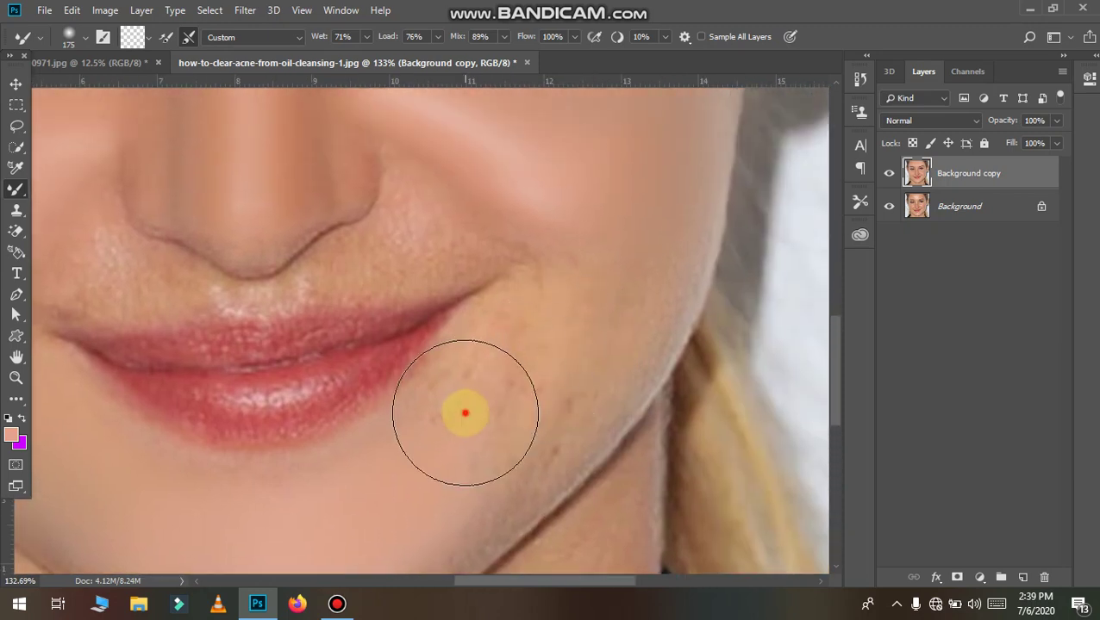
Step: Blend the skin where the cheek meets the chin
drag(461, 412, 520, 373)
mouse_move(646, 284)
mouse_down()
mouse_move(609, 356)
mouse_move(636, 267)
mouse_move(621, 307)
mouse_move(603, 318)
mouse_up()
scroll(543, 396, down, 1)
drag(532, 374, 465, 415)
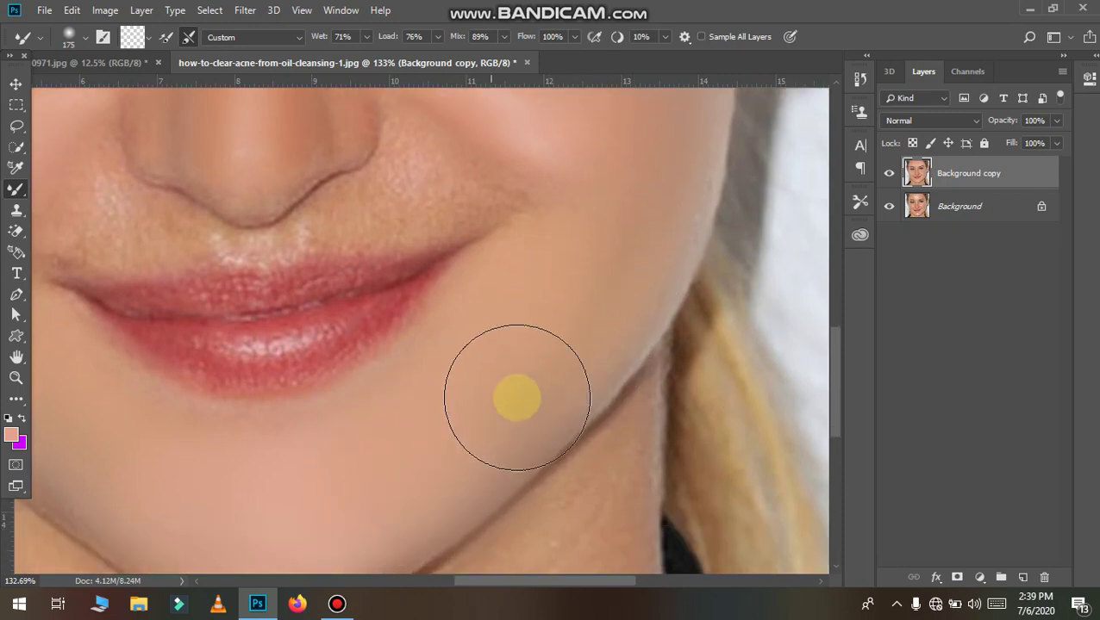
scroll(513, 395, up, 1)
drag(572, 375, 530, 422)
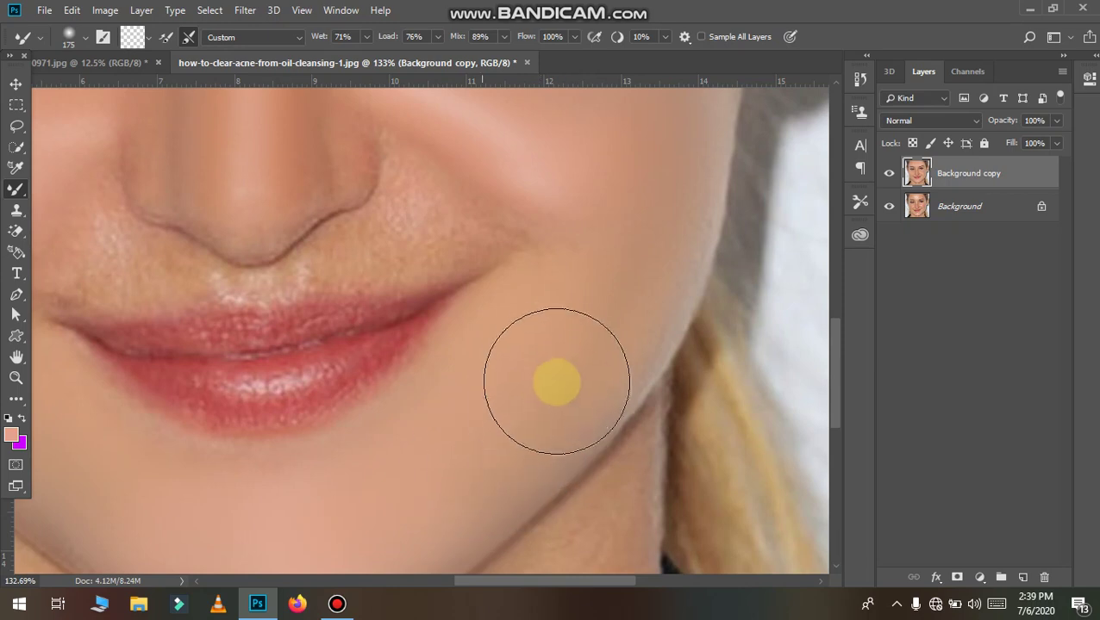
scroll(547, 359, up, 1)
scroll(431, 327, up, 1)
scroll(578, 258, up, 2)
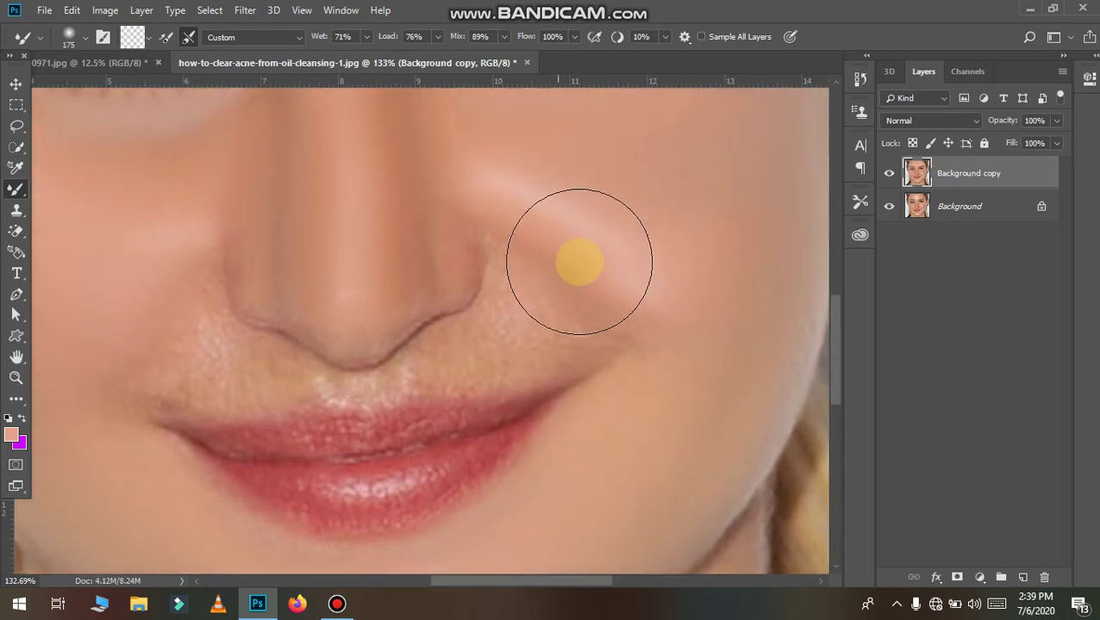
Step: Shrink the brush and soften the nose-to-lip crease and the spot beside the nostril
key(bracketleft)
key(bracketleft)
key(bracketleft)
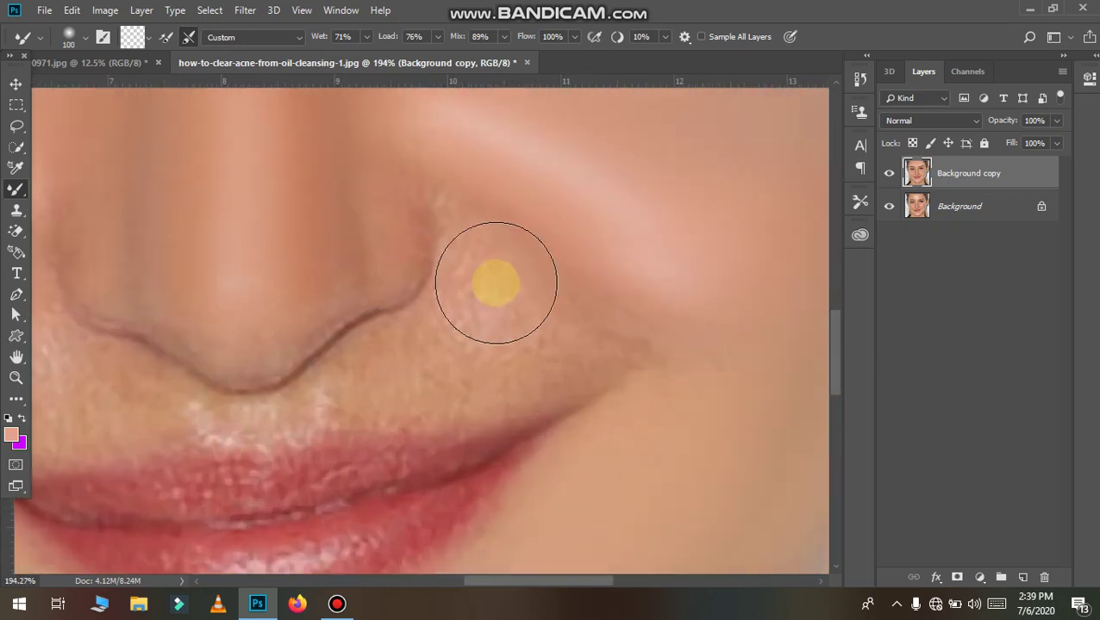
drag(498, 277, 520, 299)
drag(594, 355, 466, 276)
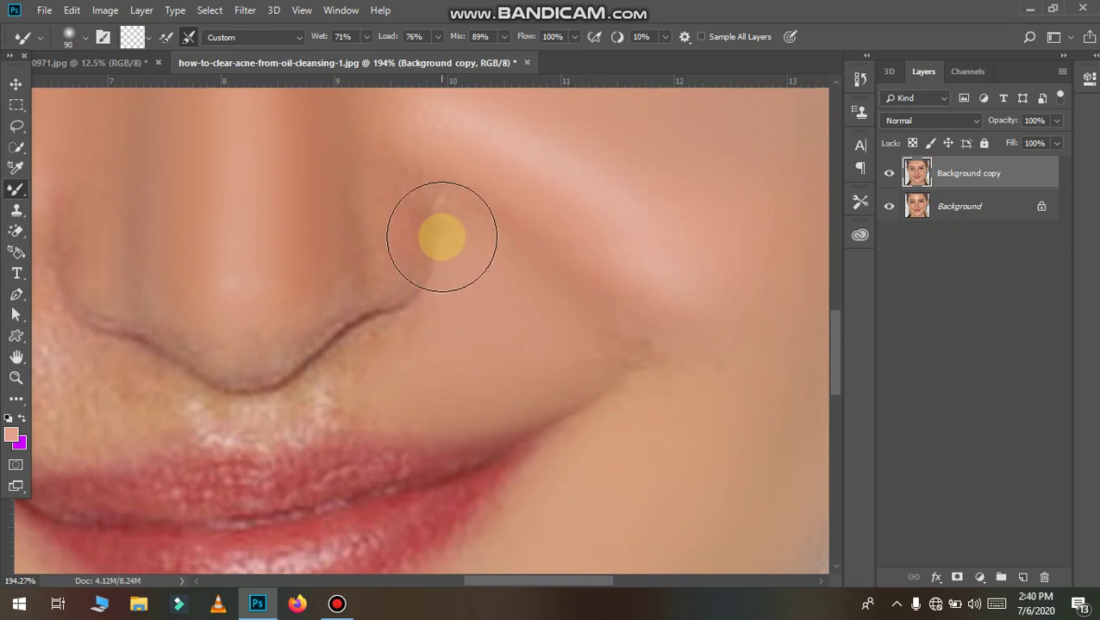
mouse_move(423, 371)
mouse_down()
mouse_move(362, 385)
mouse_move(331, 415)
mouse_move(152, 430)
mouse_up()
key(bracketleft)
click(368, 400)
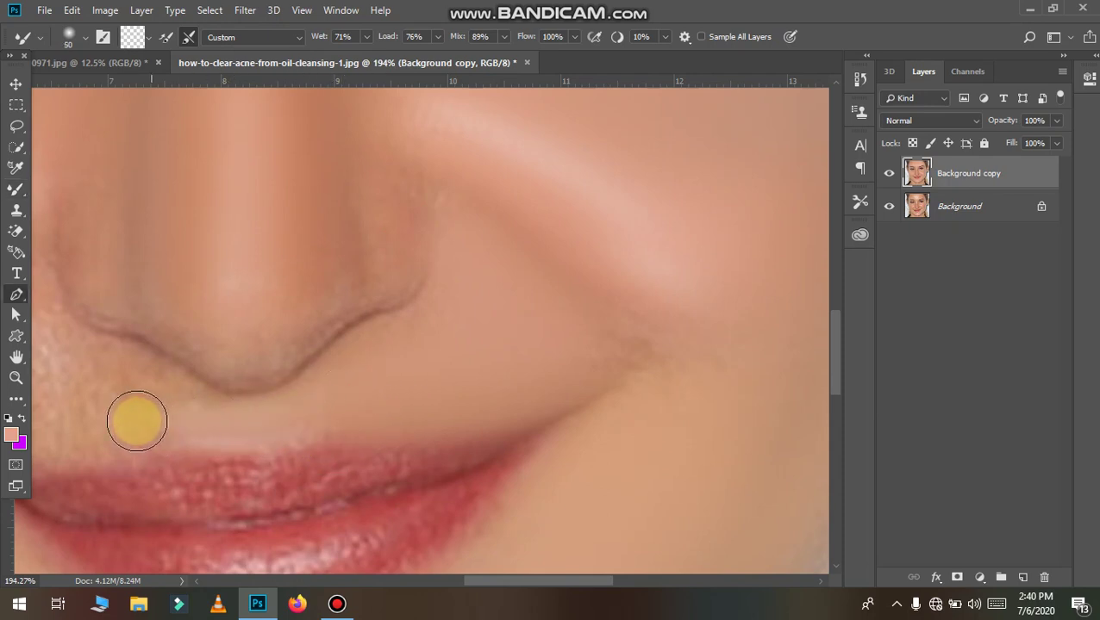
Step: Reselect the Mixer Brush after the Pen slip and smooth the cheek beside the nostril
key(p)
scroll(48, 422, up, 1)
scroll(48, 420, left, 1)
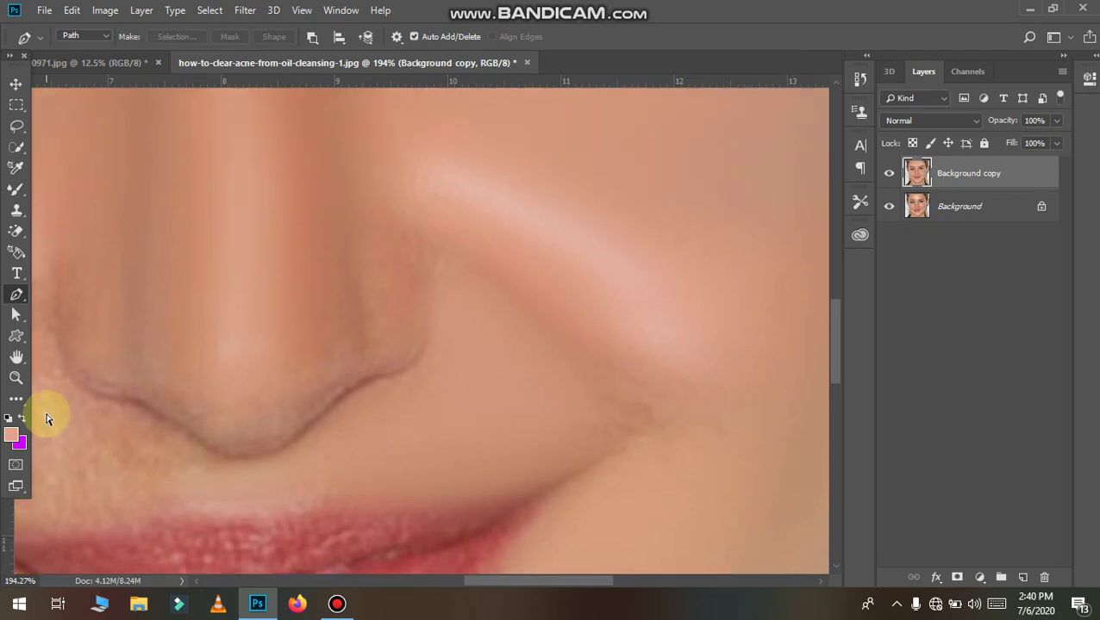
scroll(49, 421, left, 1)
scroll(50, 420, left, 1)
scroll(52, 420, left, 1)
scroll(53, 419, down, 2)
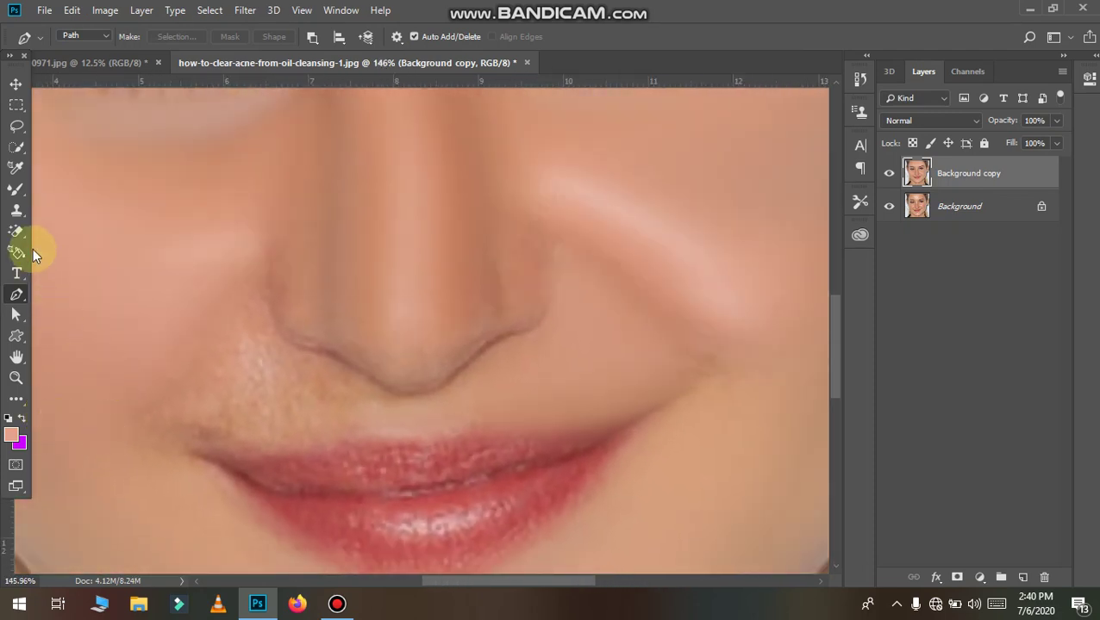
click(23, 196)
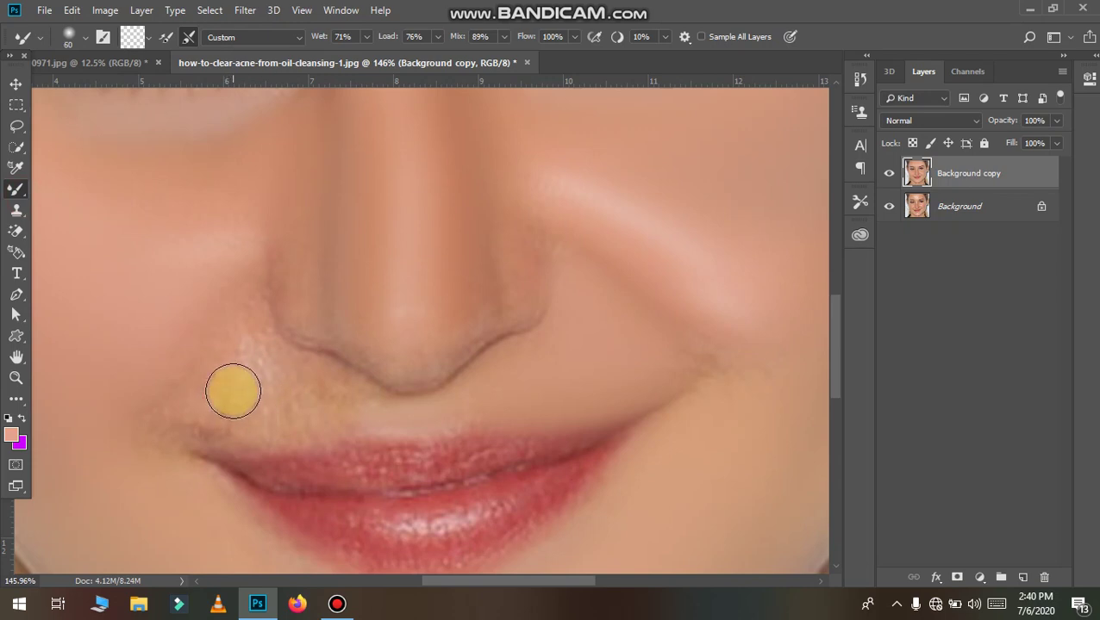
mouse_move(211, 405)
mouse_down()
mouse_move(270, 393)
mouse_move(233, 307)
mouse_move(252, 417)
mouse_move(295, 403)
mouse_move(368, 422)
mouse_move(318, 344)
mouse_up()
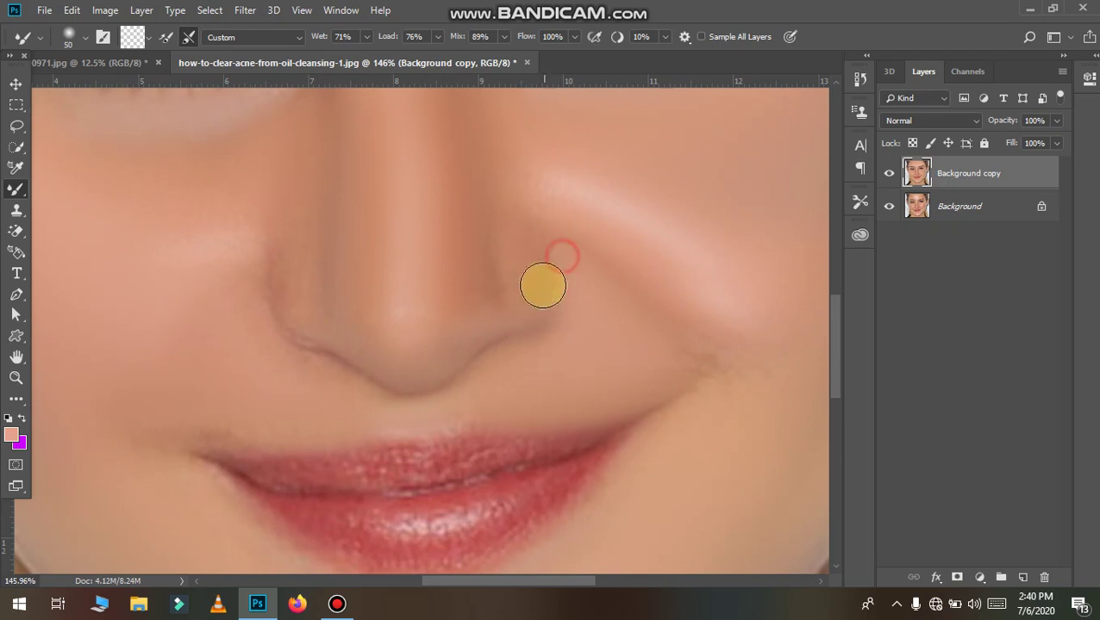
Step: Zoom in on the lips and blend the lower lip texture with the 50 px brush
scroll(561, 402, down, 5)
scroll(565, 423, down, 1)
scroll(510, 432, up, 5)
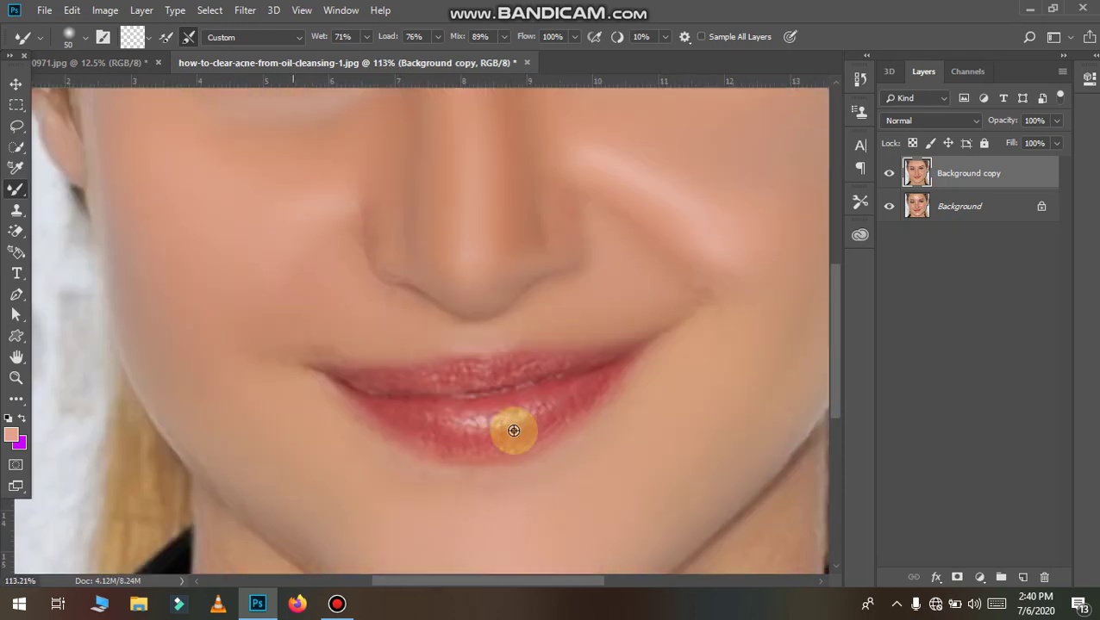
scroll(516, 426, up, 2)
scroll(533, 449, right, 1)
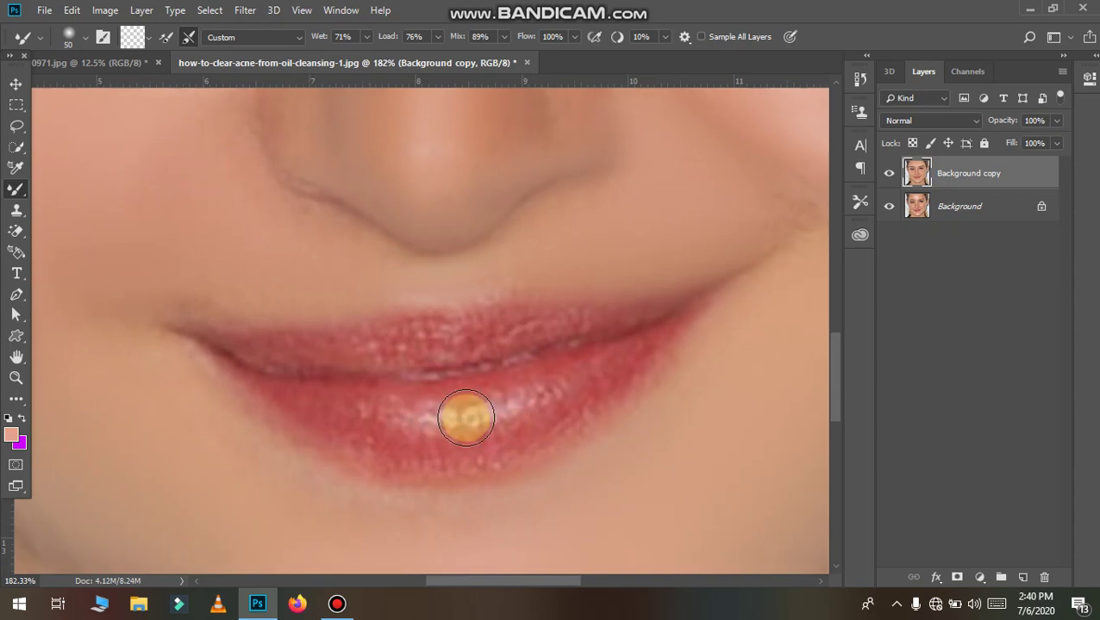
drag(454, 420, 386, 411)
mouse_move(300, 398)
mouse_down()
mouse_move(418, 422)
mouse_move(617, 360)
mouse_move(504, 407)
mouse_move(243, 400)
mouse_move(325, 399)
mouse_up()
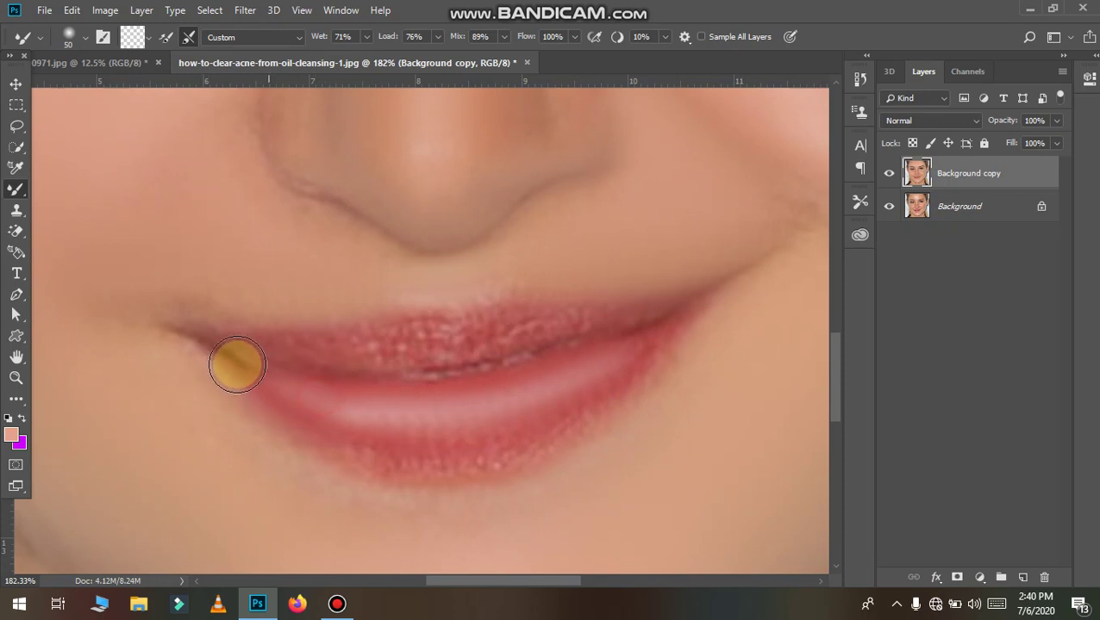
click(342, 428)
click(452, 437)
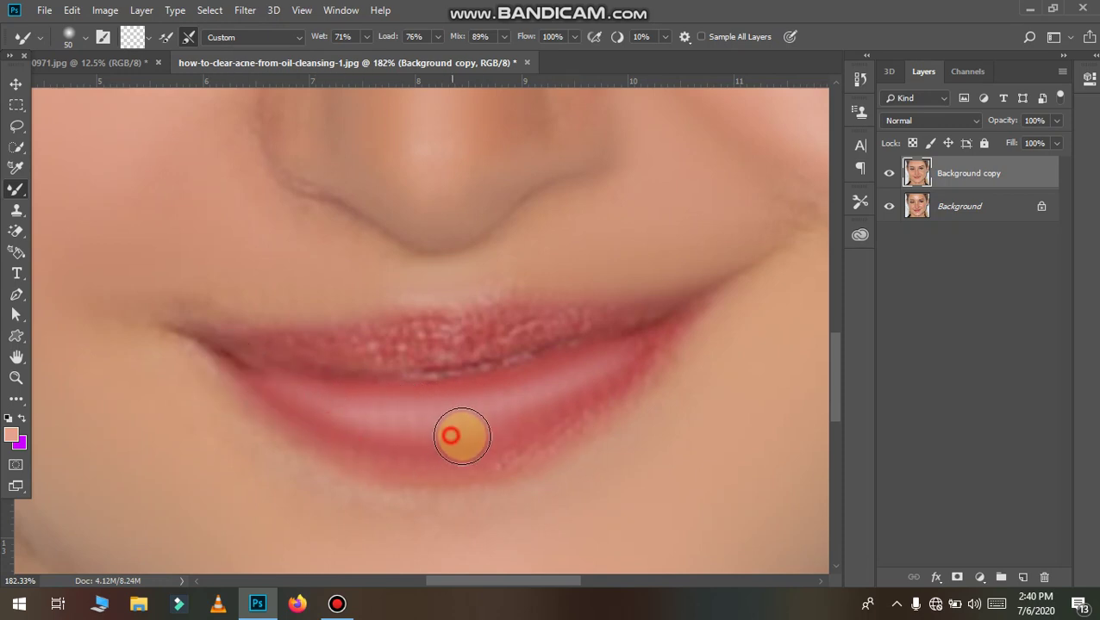
mouse_move(515, 441)
mouse_down()
mouse_move(604, 395)
mouse_move(580, 363)
mouse_up()
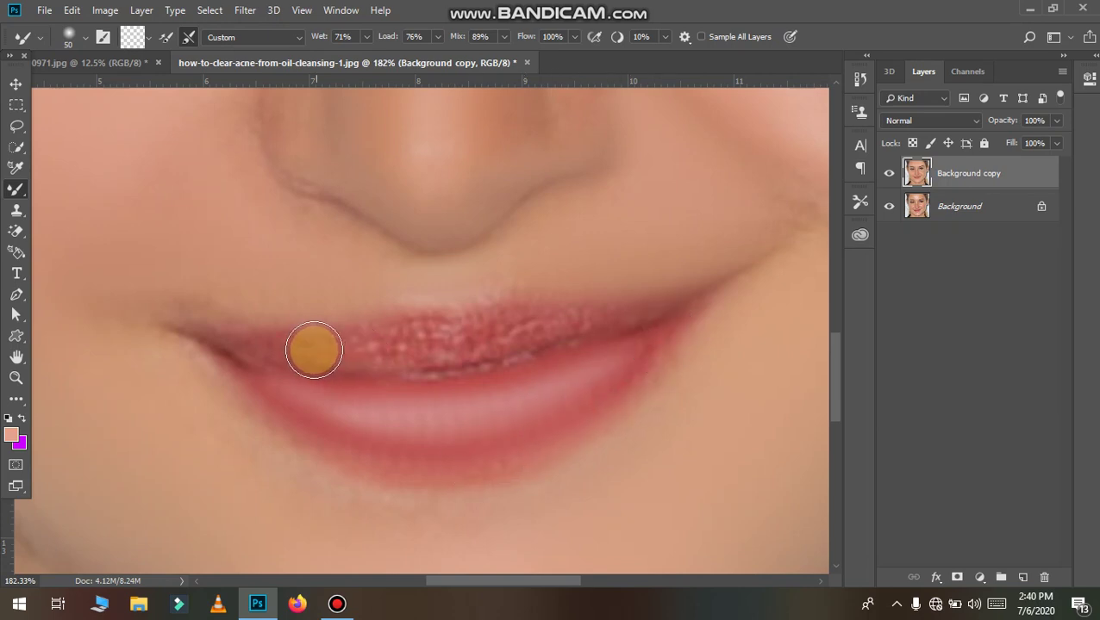
Step: Smooth the rough texture across the upper lip
mouse_move(292, 354)
mouse_down()
mouse_move(427, 363)
mouse_move(414, 352)
mouse_move(626, 331)
mouse_up()
mouse_move(486, 351)
mouse_down()
mouse_move(498, 326)
mouse_move(609, 326)
mouse_up()
mouse_move(491, 336)
mouse_down()
mouse_move(565, 339)
mouse_move(495, 347)
mouse_move(687, 310)
mouse_move(645, 336)
mouse_up()
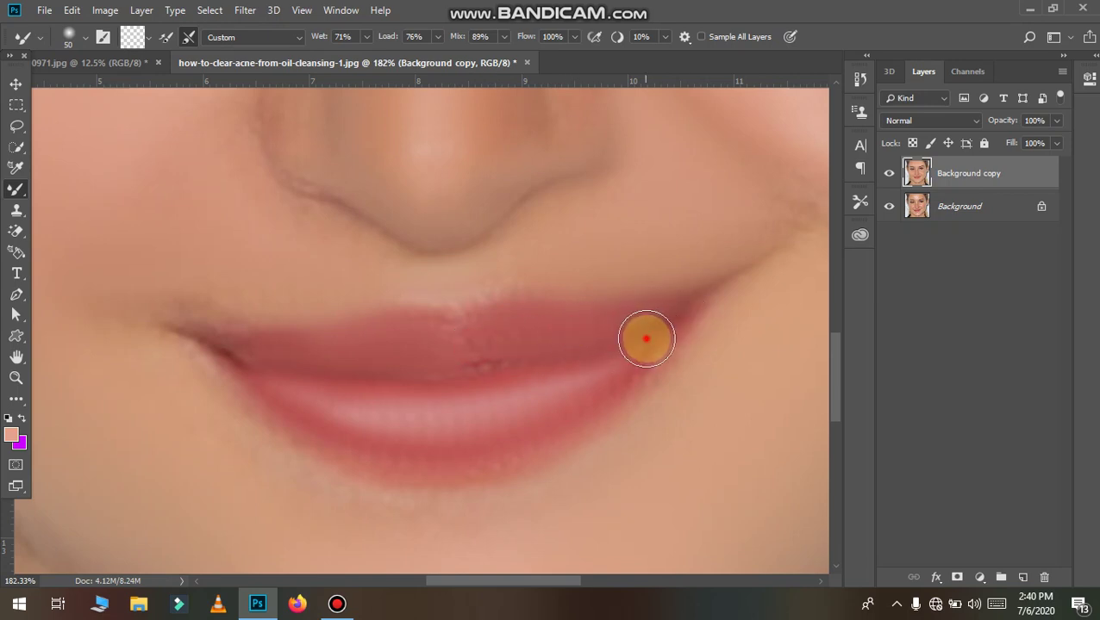
Step: Enlarge the Mixer Brush and blend the skin across the neck, below the chin and along the jawline
scroll(645, 396, down, 3)
scroll(648, 398, down, 1)
scroll(648, 397, down, 2)
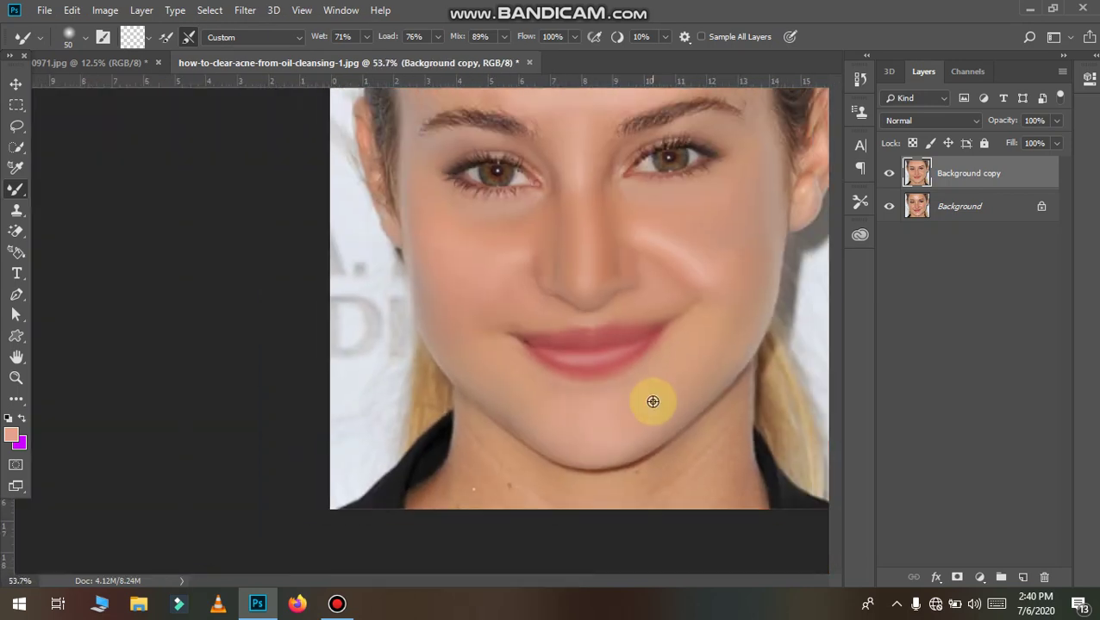
scroll(648, 398, down, 1)
scroll(495, 508, up, 1)
scroll(487, 529, up, 2)
scroll(491, 527, up, 1)
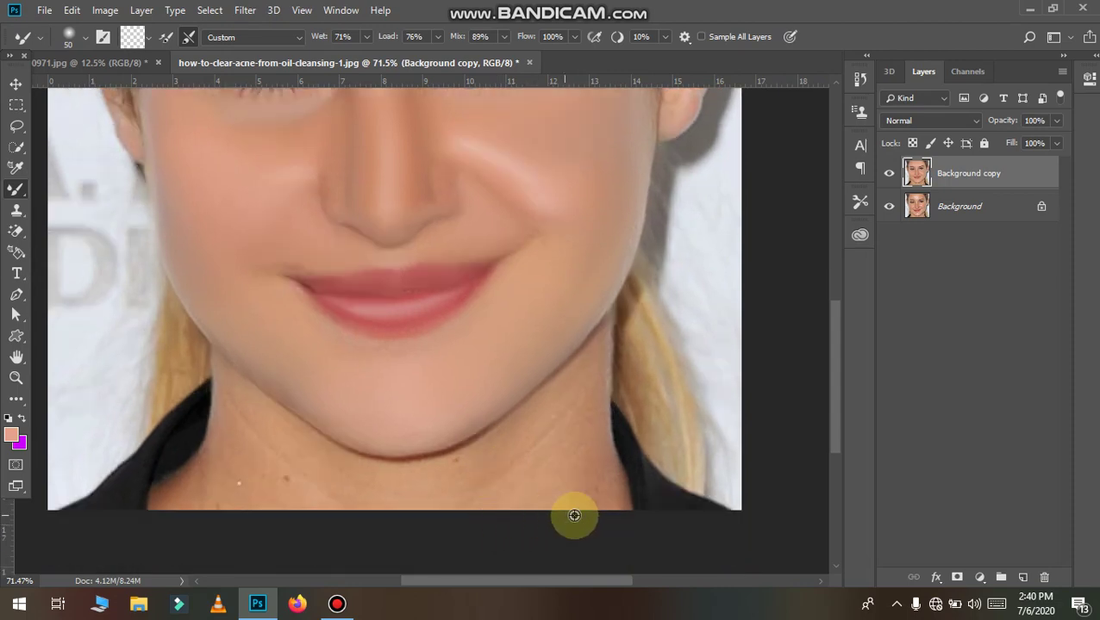
scroll(574, 483, up, 1)
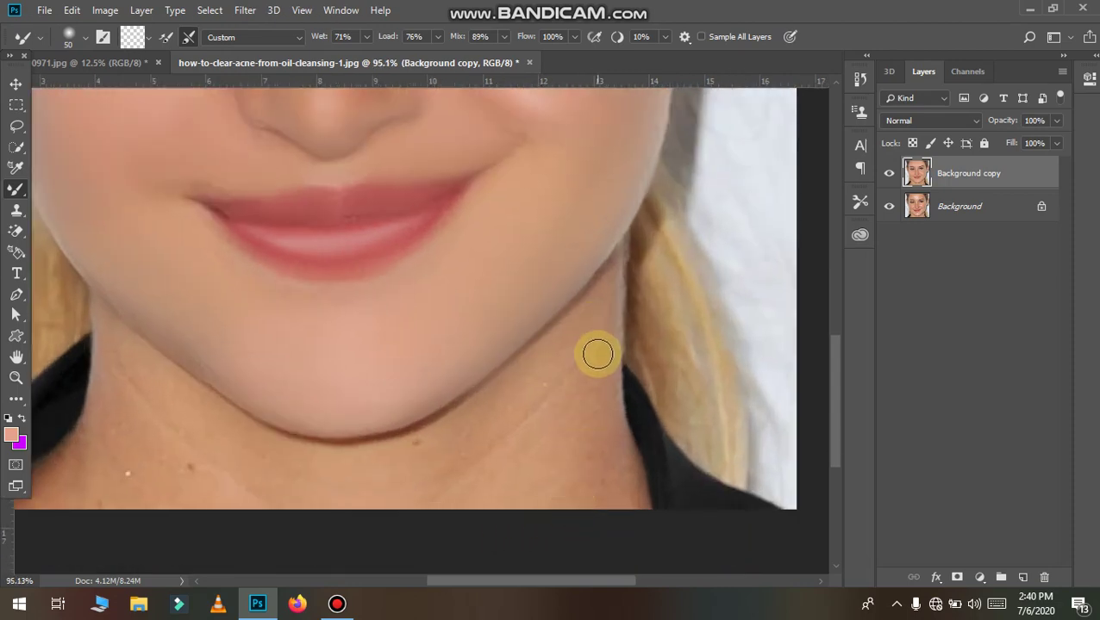
key(bracketright)
key(bracketright)
key(bracketright)
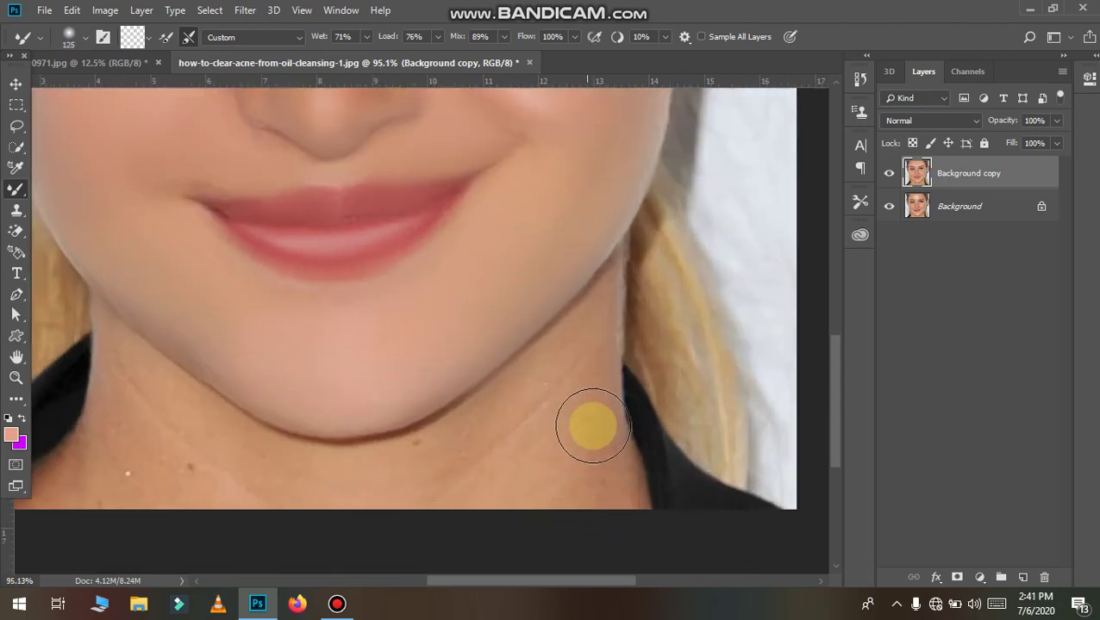
click(567, 405)
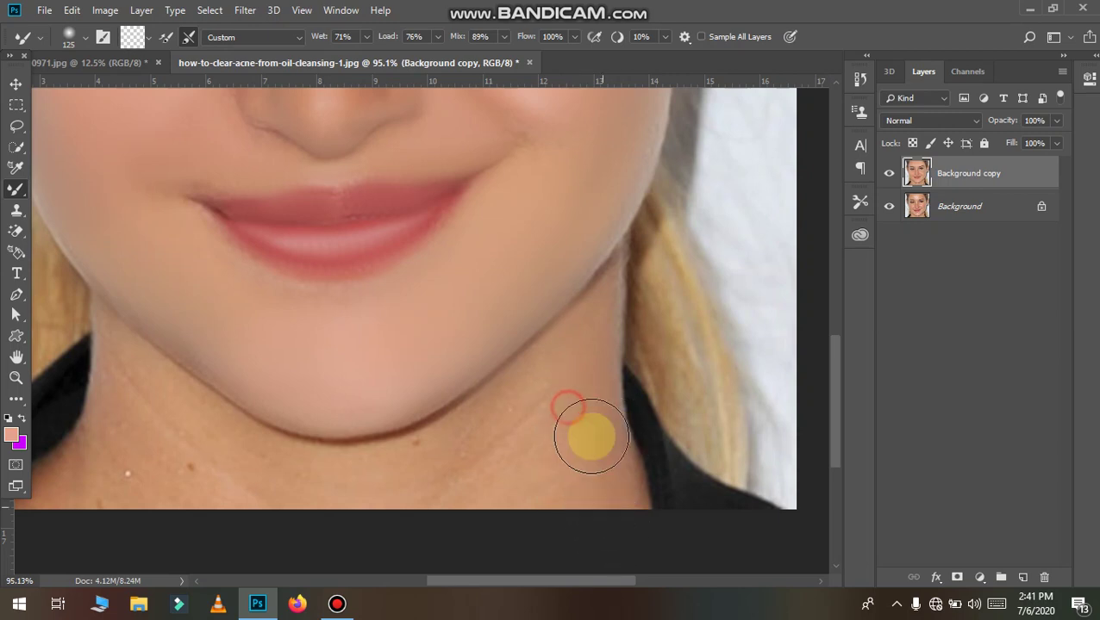
click(505, 448)
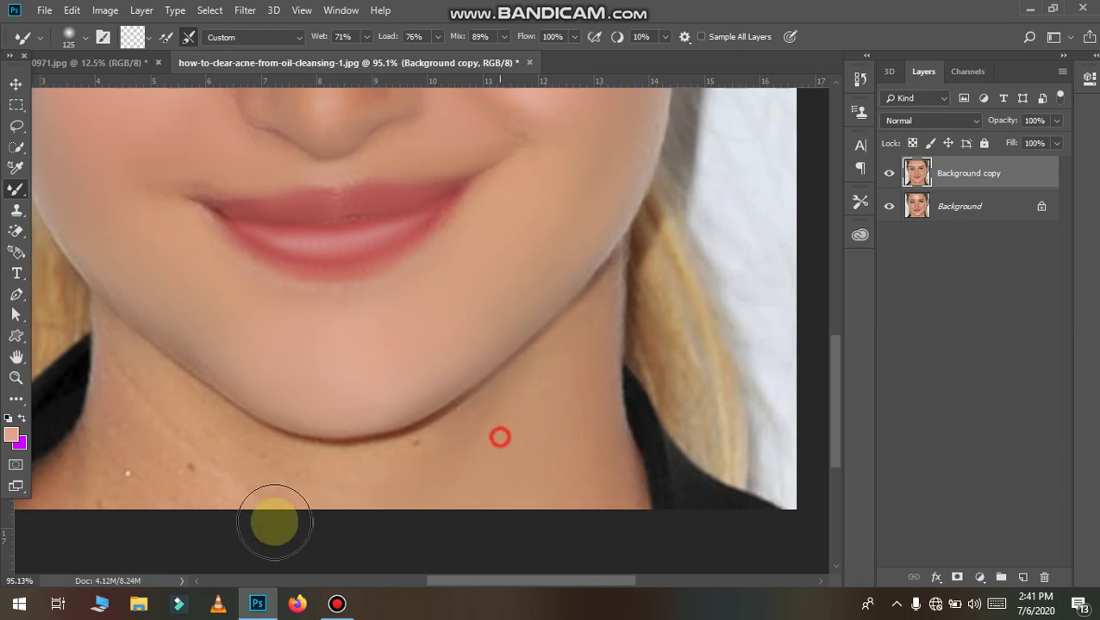
click(120, 387)
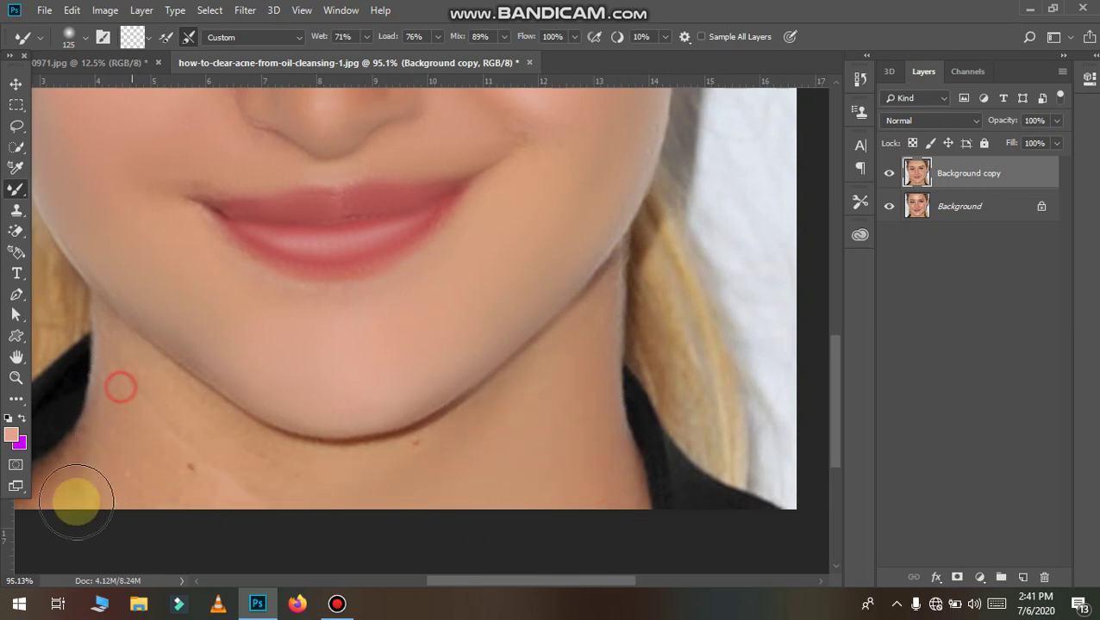
click(189, 432)
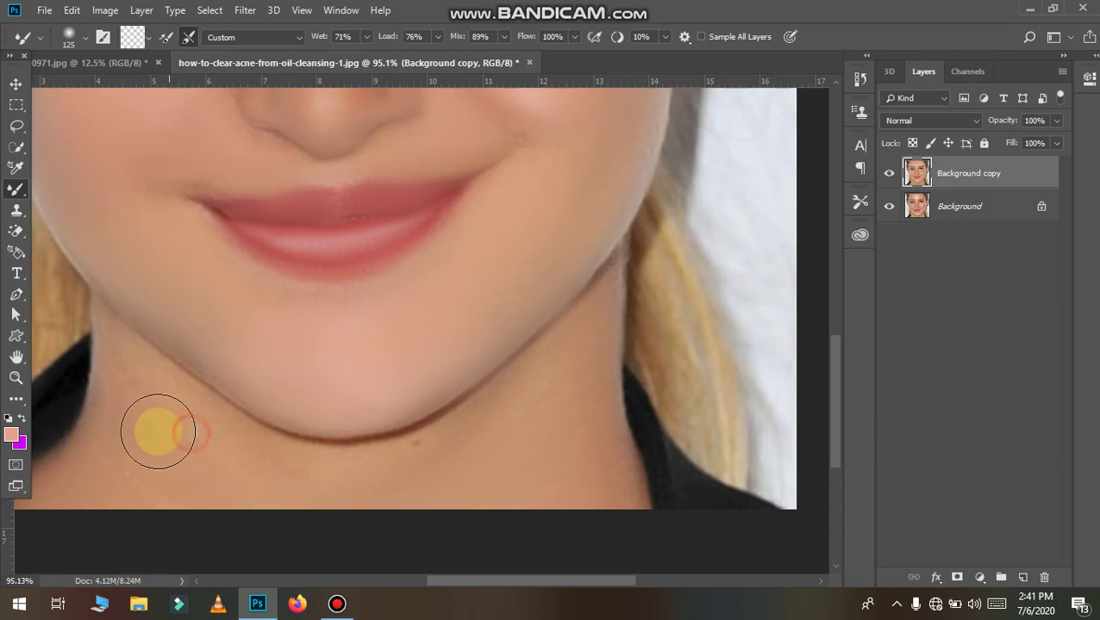
mouse_move(158, 430)
mouse_down()
mouse_move(404, 478)
mouse_move(327, 483)
mouse_up()
Step: Lower Background copy's opacity and duplicate it into a new Background copy 2 layer
scroll(347, 501, down, 3)
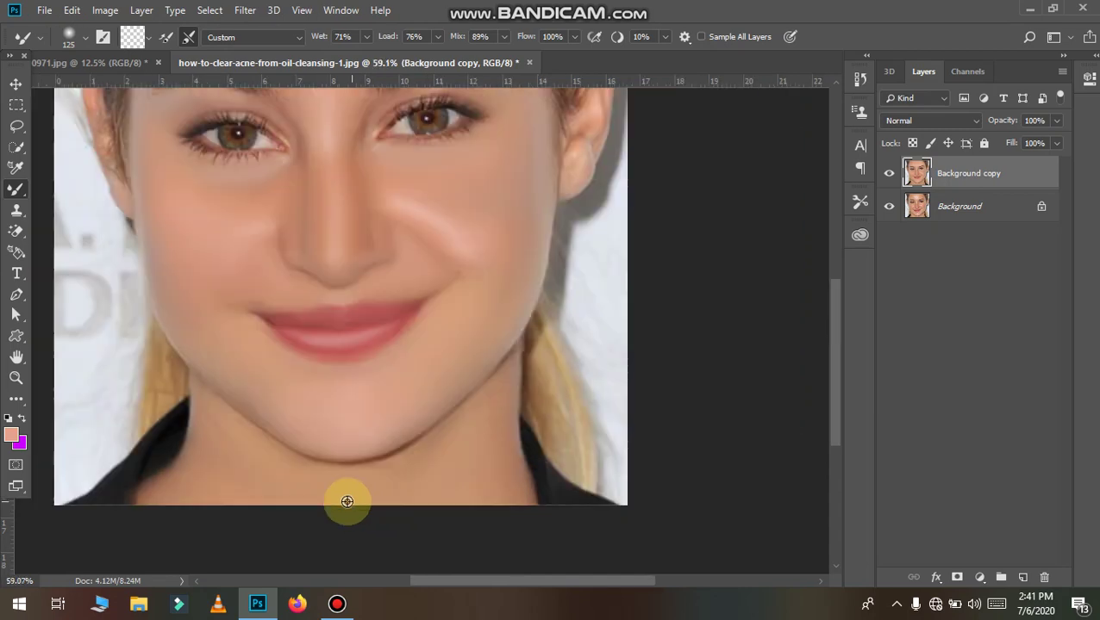
scroll(258, 482, down, 2)
scroll(295, 449, down, 1)
scroll(344, 388, up, 1)
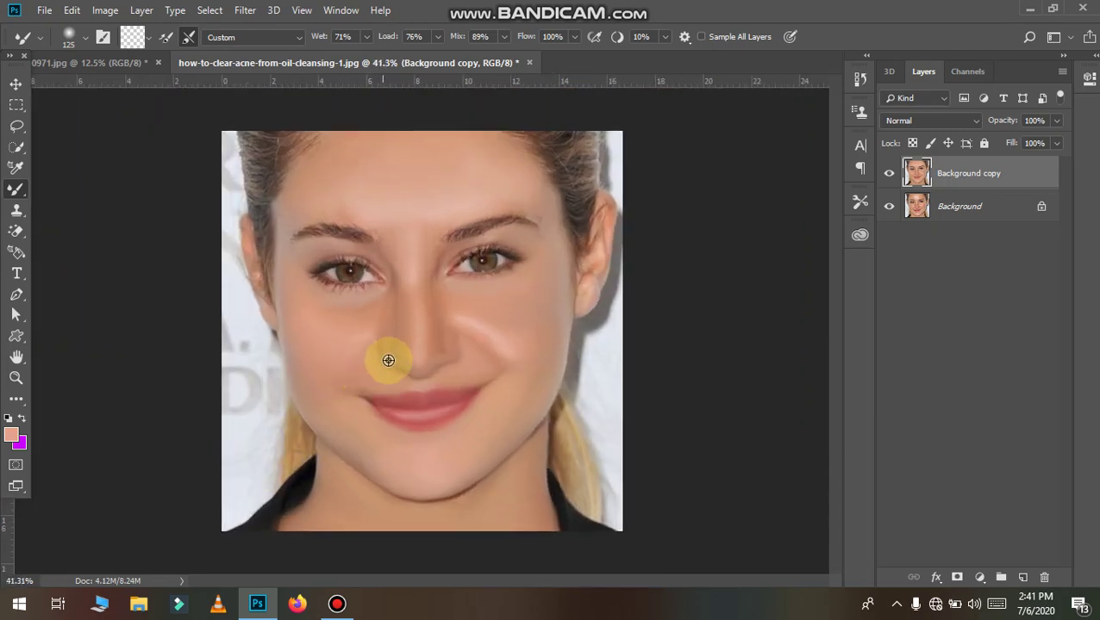
scroll(388, 360, up, 1)
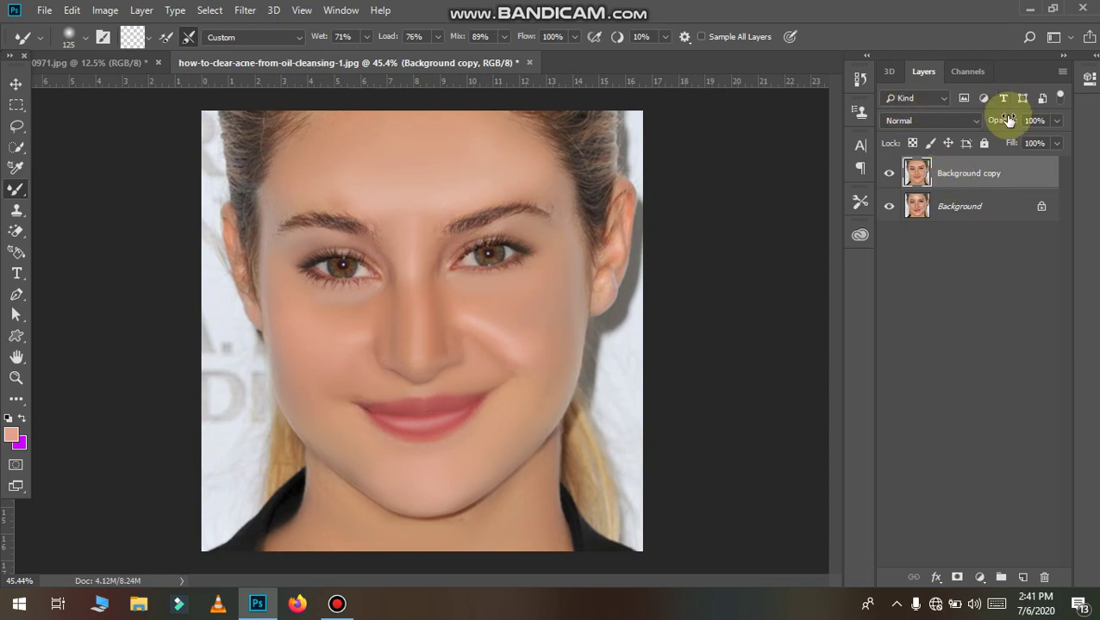
mouse_move(984, 121)
mouse_down()
mouse_move(972, 138)
mouse_move(988, 137)
mouse_up()
drag(989, 176, 1021, 576)
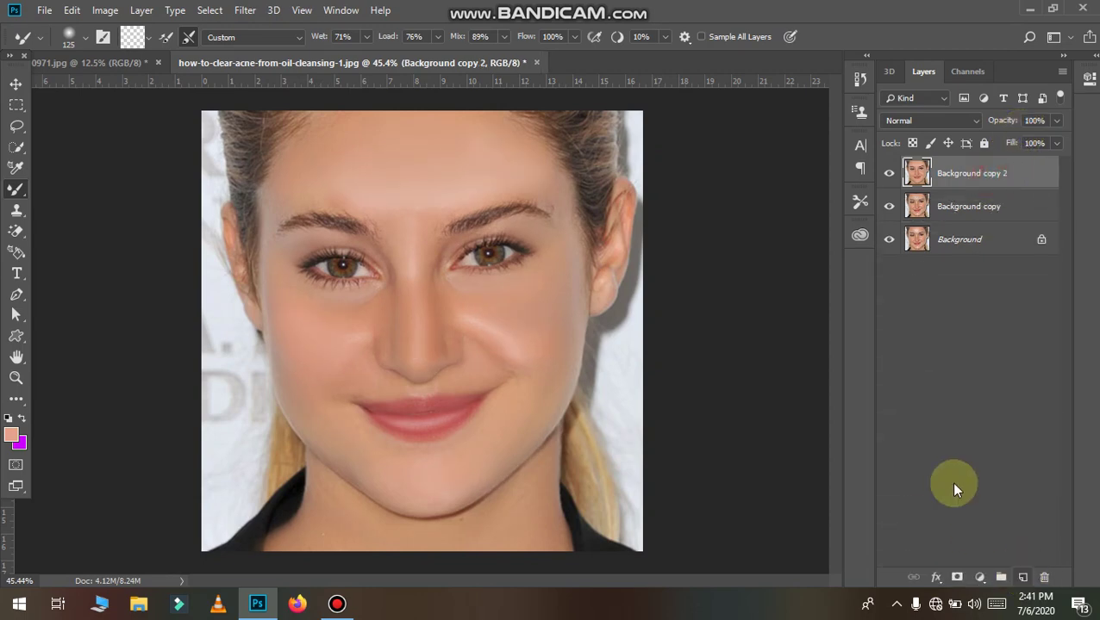
Step: Apply a High Pass filter with a 2.0-pixel radius to Background copy 2
click(250, 9)
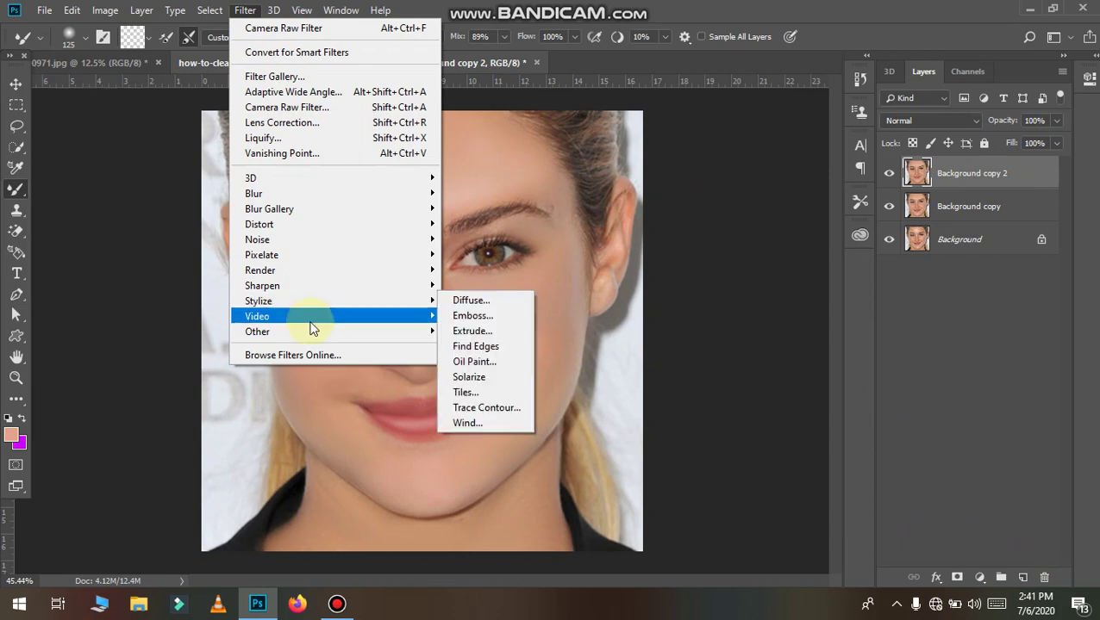
click(457, 346)
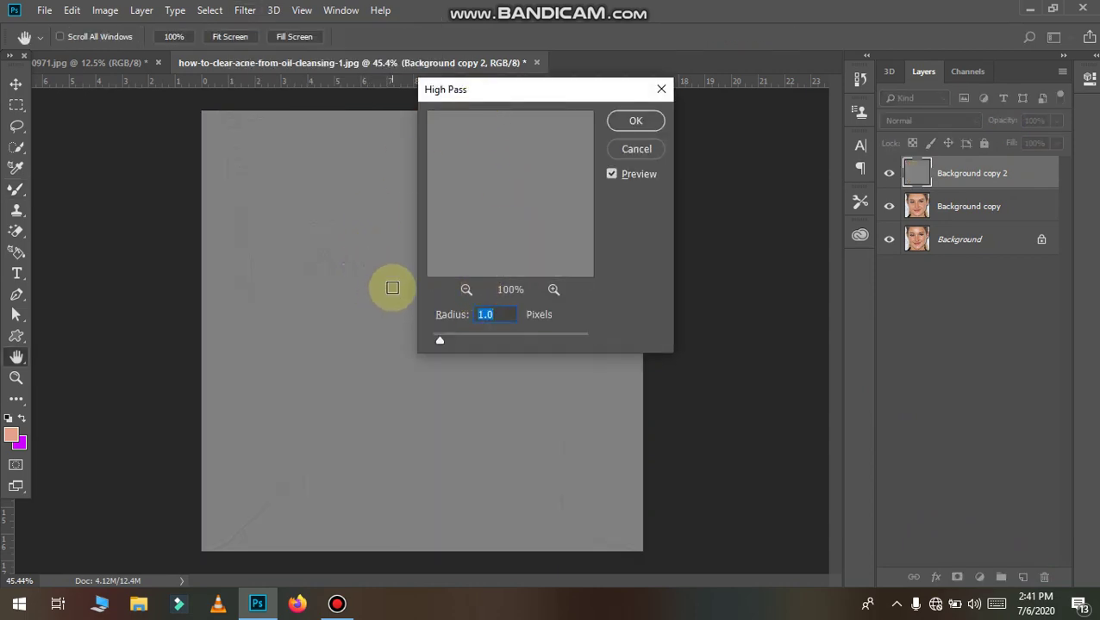
alt+click(370, 310)
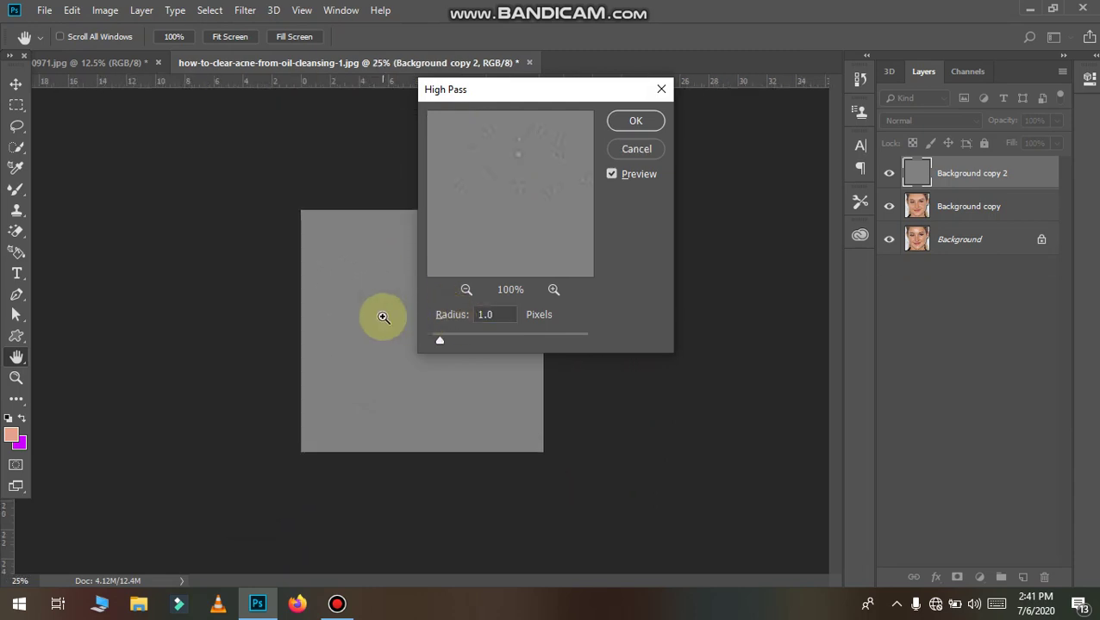
scroll(385, 314, up, 1)
scroll(388, 313, up, 3)
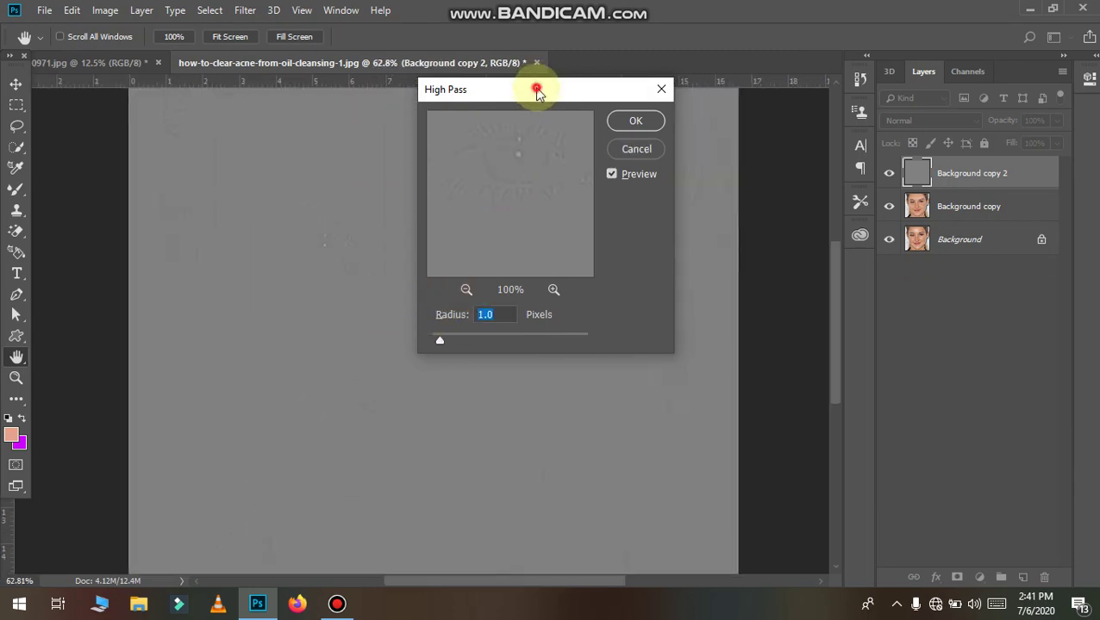
drag(538, 90, 744, 152)
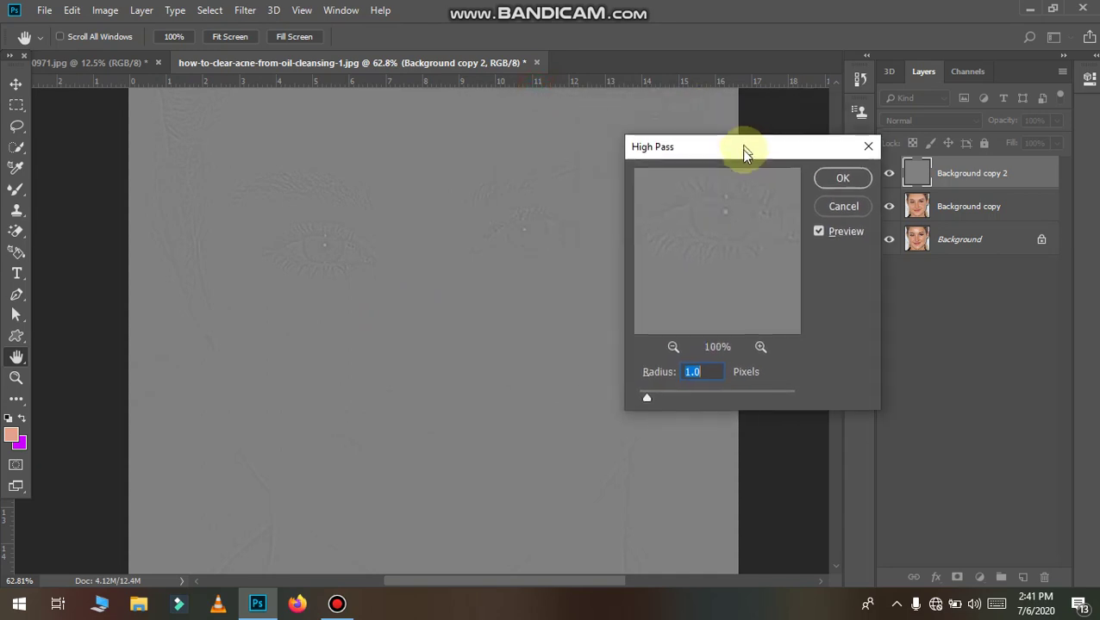
click(653, 404)
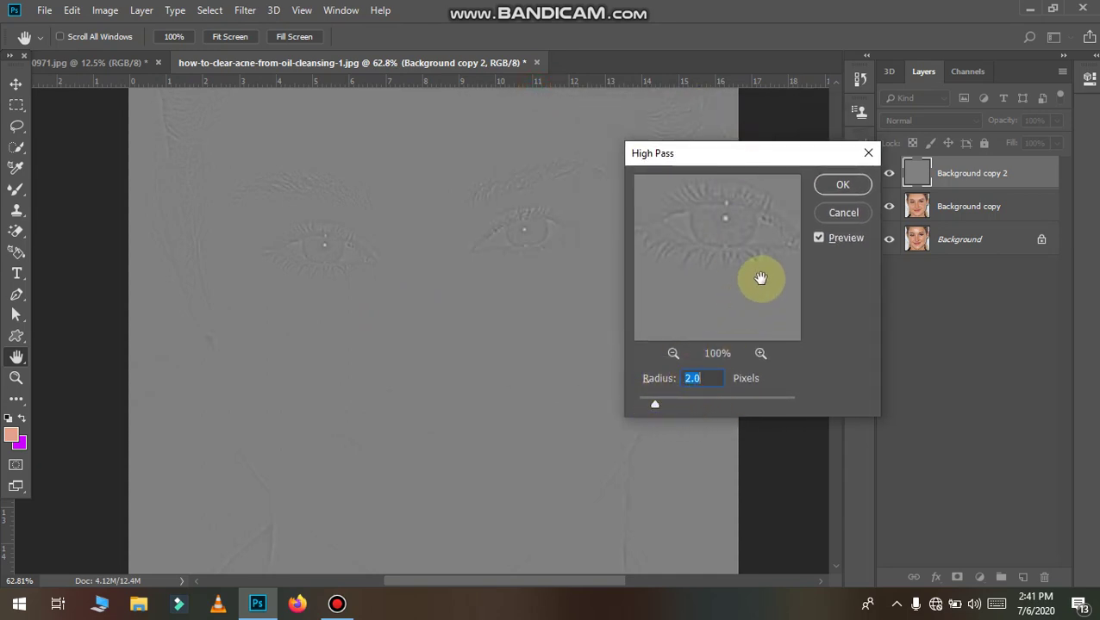
click(842, 186)
Step: Set Background copy 2 to Overlay blend mode and pan around to inspect the sharpened detail
scroll(680, 322, down, 1)
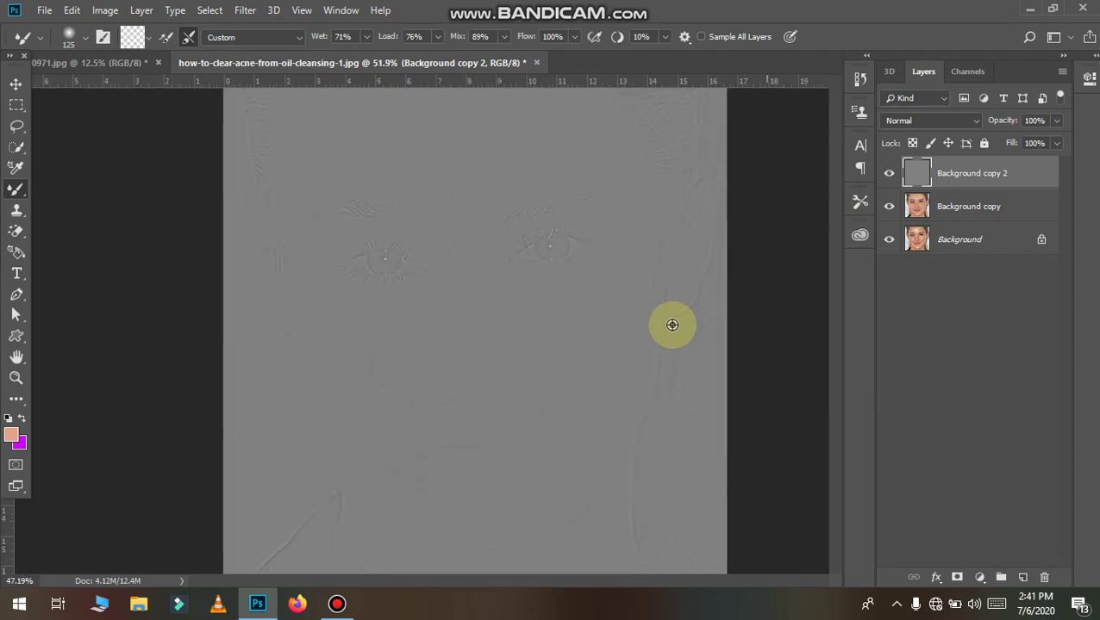
scroll(670, 324, down, 1)
click(964, 126)
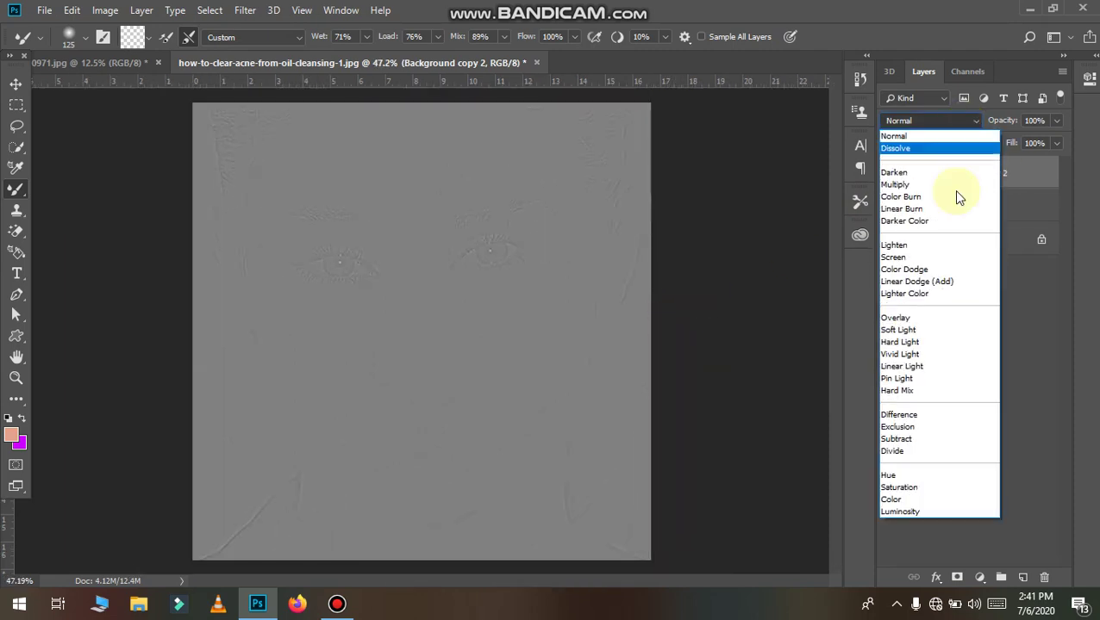
click(943, 318)
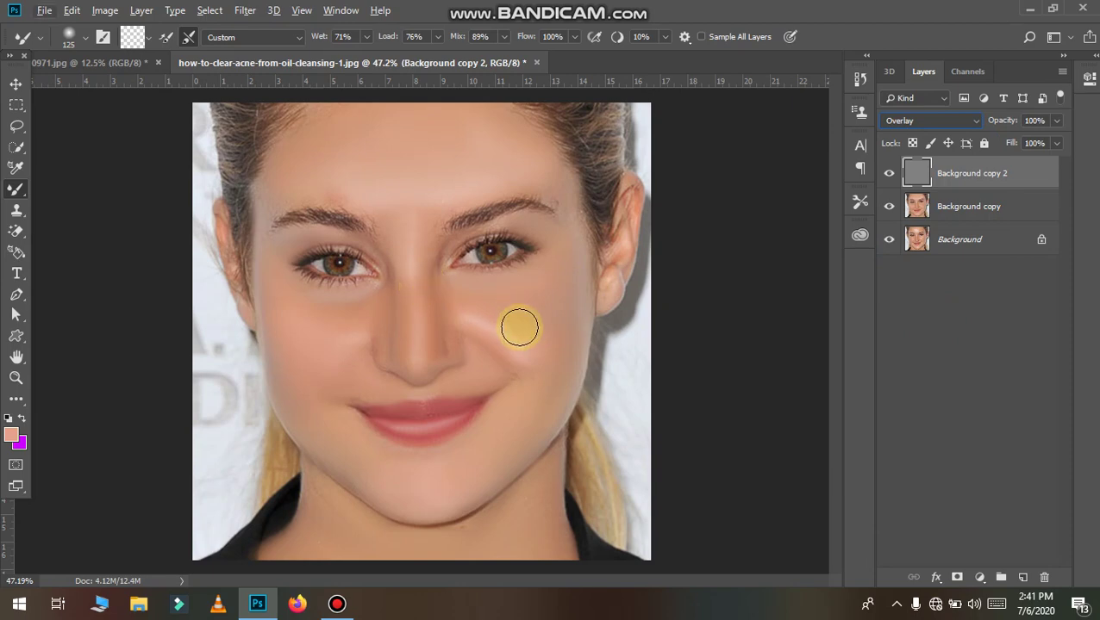
scroll(505, 324, up, 3)
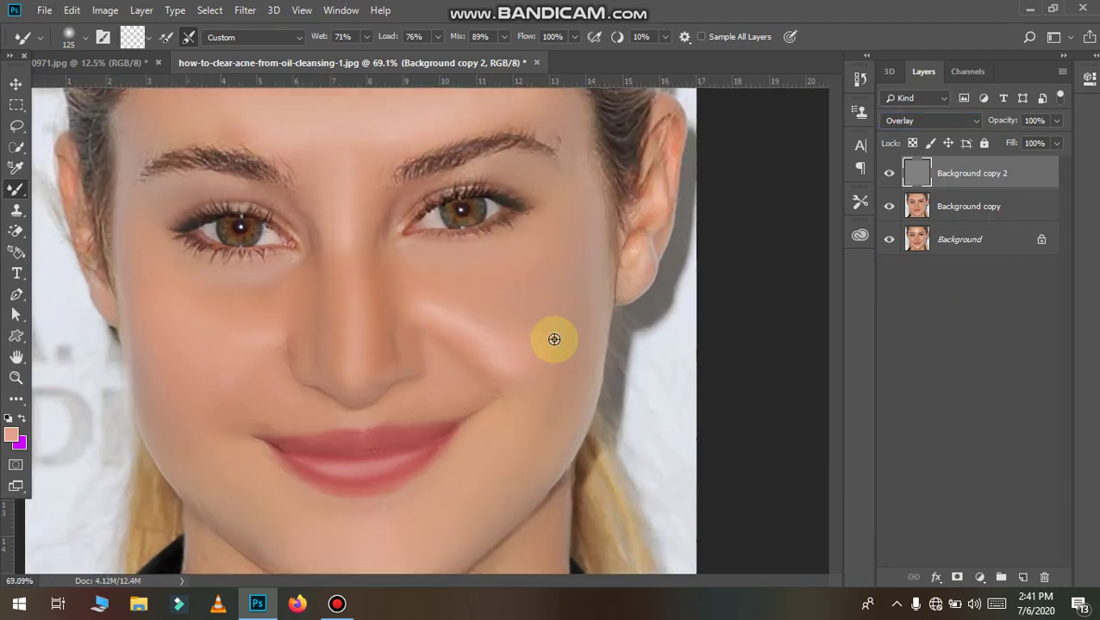
scroll(553, 335, up, 3)
scroll(487, 329, up, 3)
scroll(422, 328, up, 2)
scroll(177, 259, left, 2)
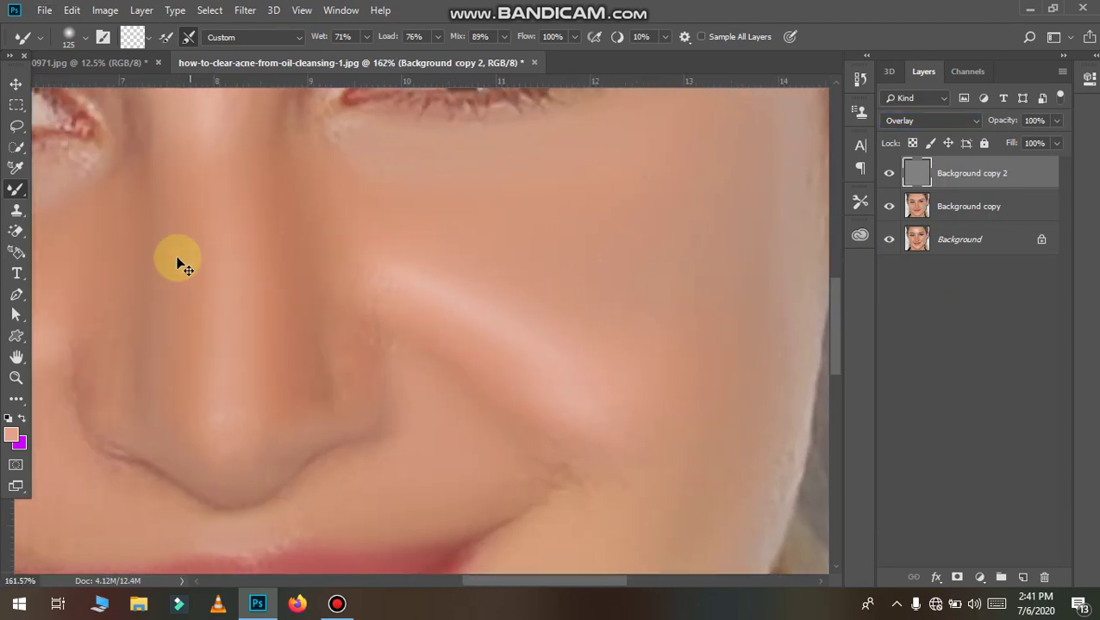
scroll(177, 269, left, 2)
scroll(86, 405, left, 2)
scroll(130, 371, left, 3)
scroll(130, 367, left, 2)
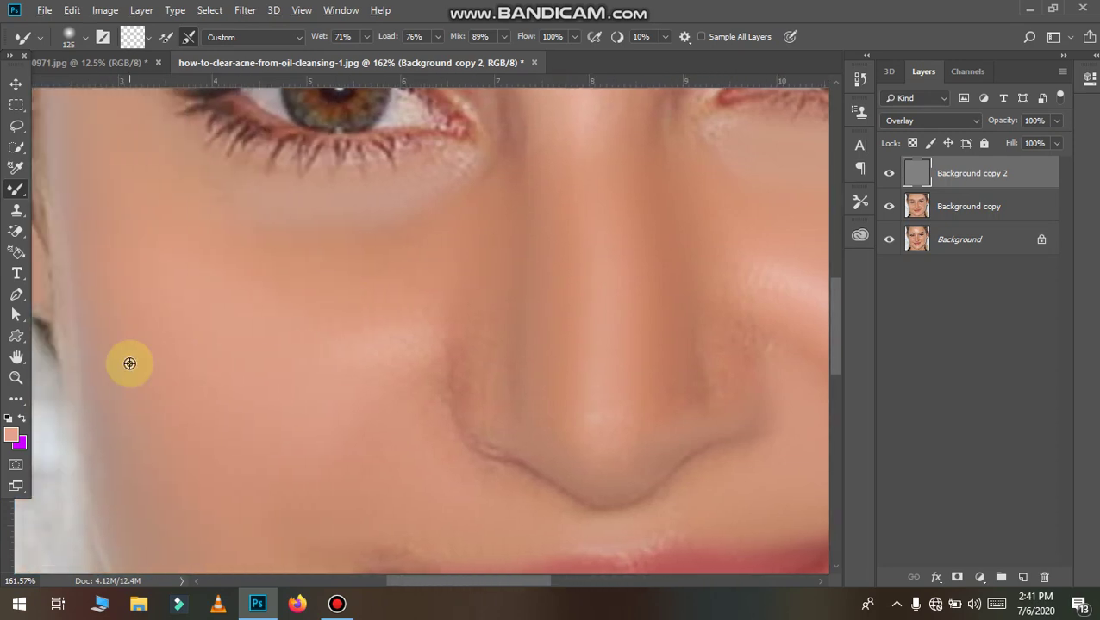
scroll(351, 349, up, 2)
scroll(412, 343, down, 1)
scroll(441, 351, down, 1)
scroll(448, 350, right, 2)
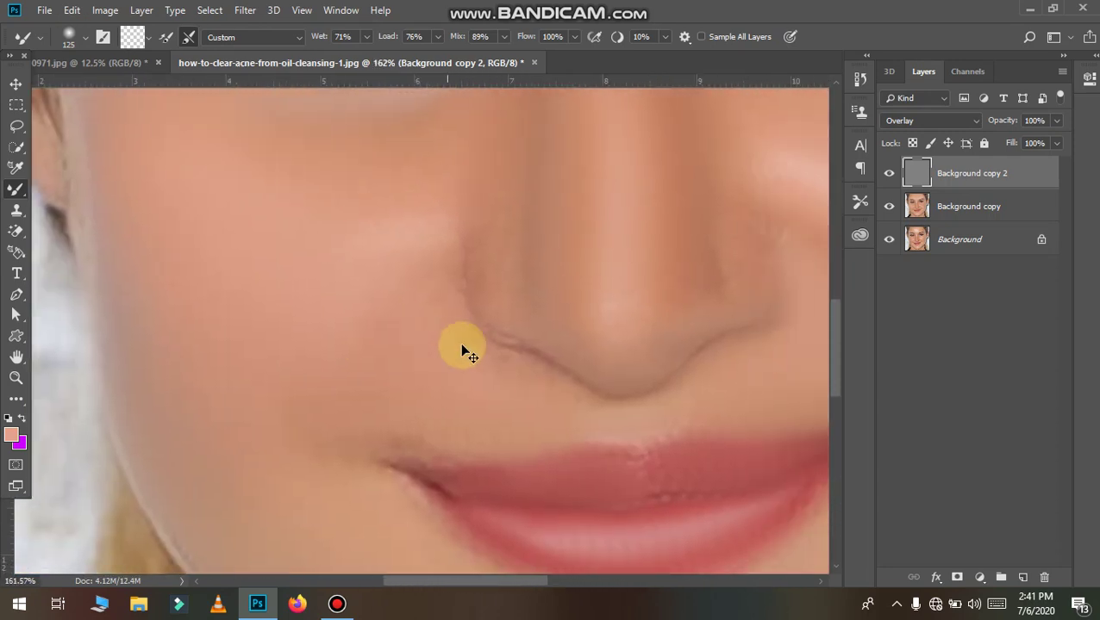
scroll(500, 355, right, 2)
scroll(540, 361, right, 2)
scroll(541, 361, right, 2)
scroll(552, 355, right, 2)
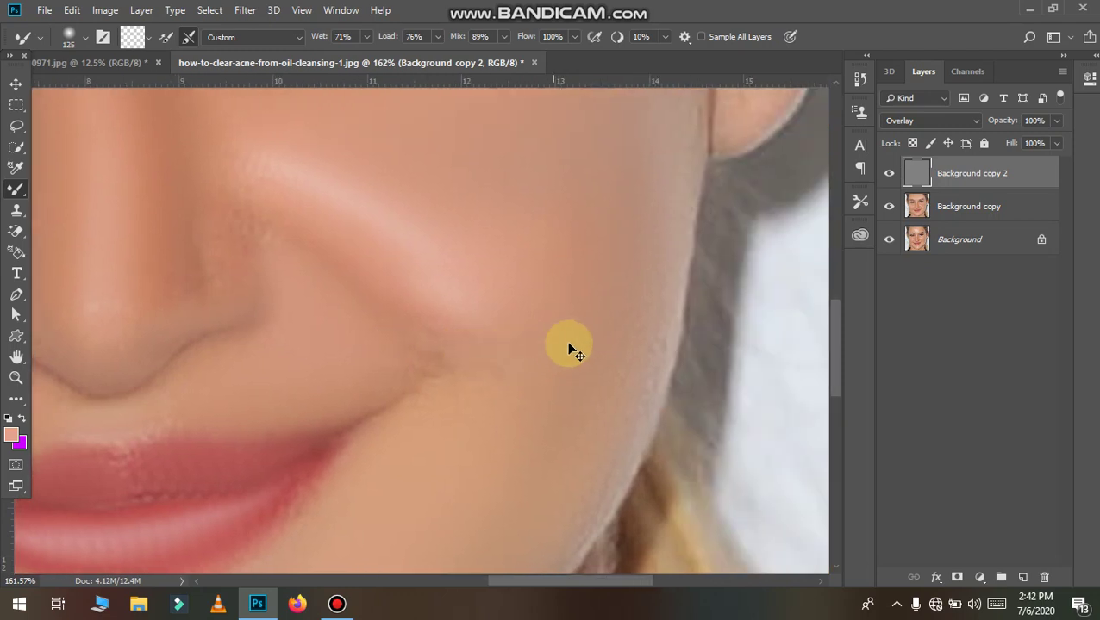
scroll(578, 338, up, 2)
scroll(577, 330, up, 2)
scroll(440, 360, up, 2)
scroll(246, 373, down, 1)
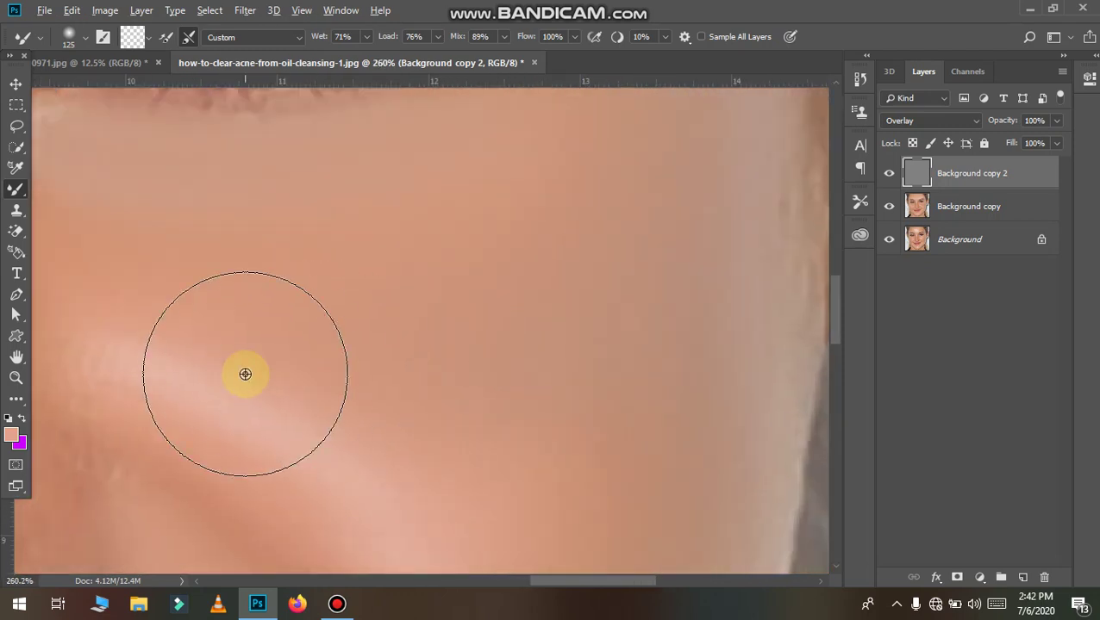
scroll(380, 314, down, 1)
scroll(418, 307, down, 2)
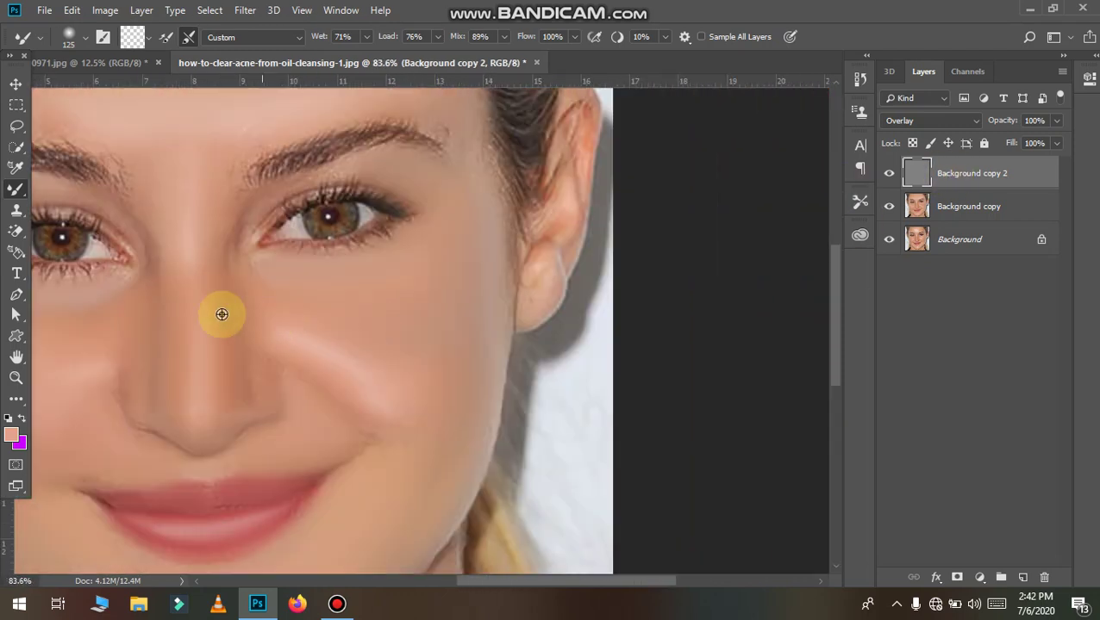
scroll(221, 315, down, 1)
scroll(110, 302, up, 1)
scroll(155, 233, up, 1)
scroll(207, 164, up, 1)
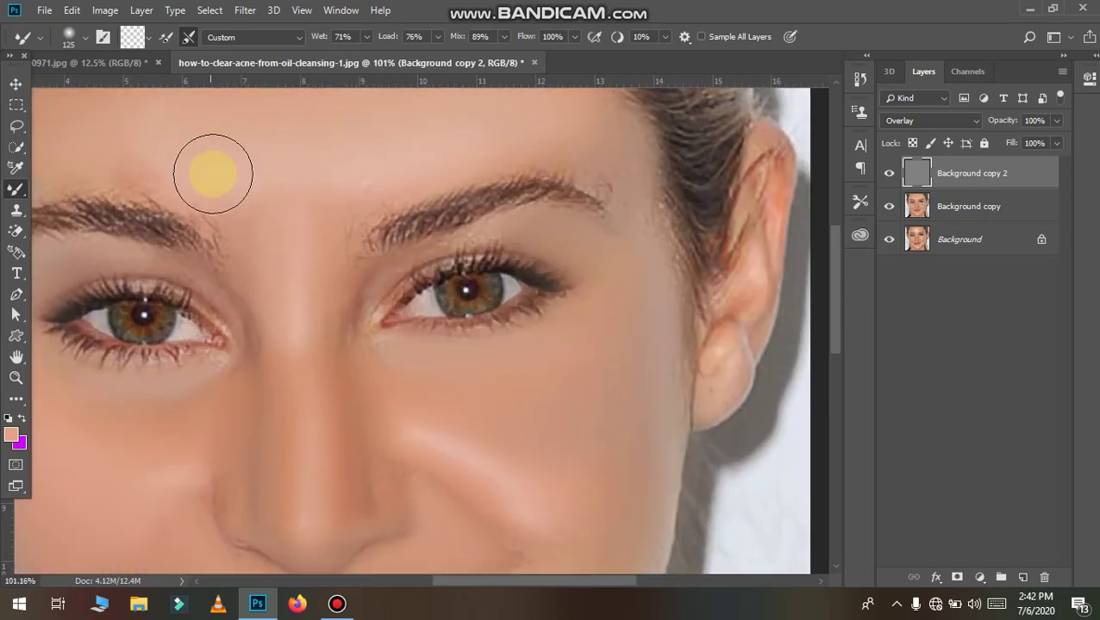
scroll(319, 209, up, 1)
scroll(326, 204, up, 1)
scroll(335, 227, up, 1)
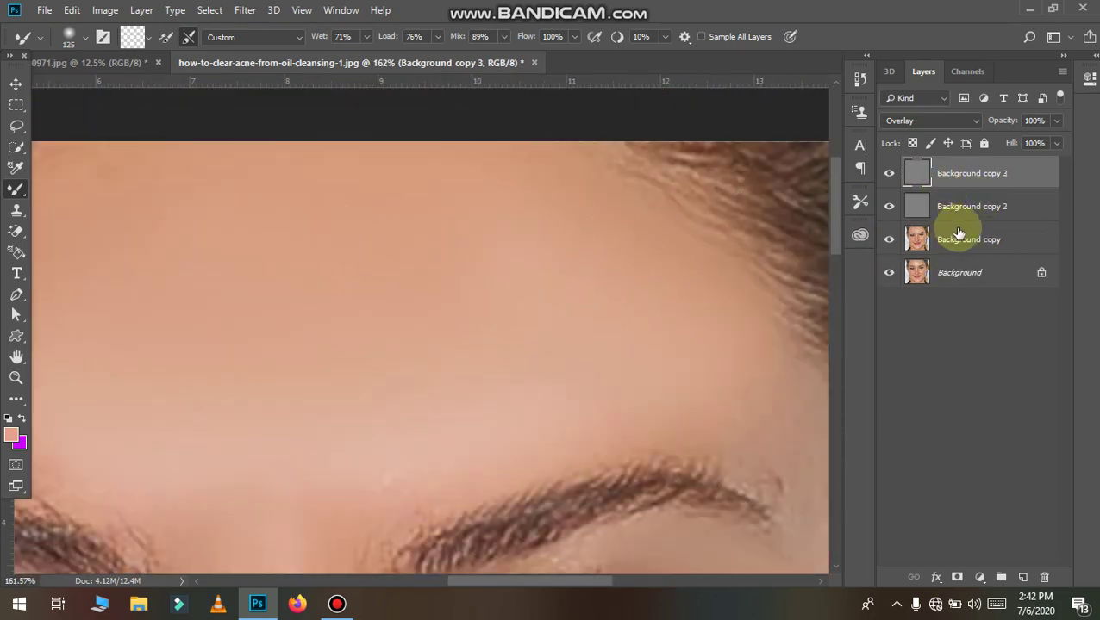
Step: Duplicate the sharpening layer with Ctrl+J, delete the extra copies, and reselect Background copy
key(ctrl+j)
key(ctrl+j)
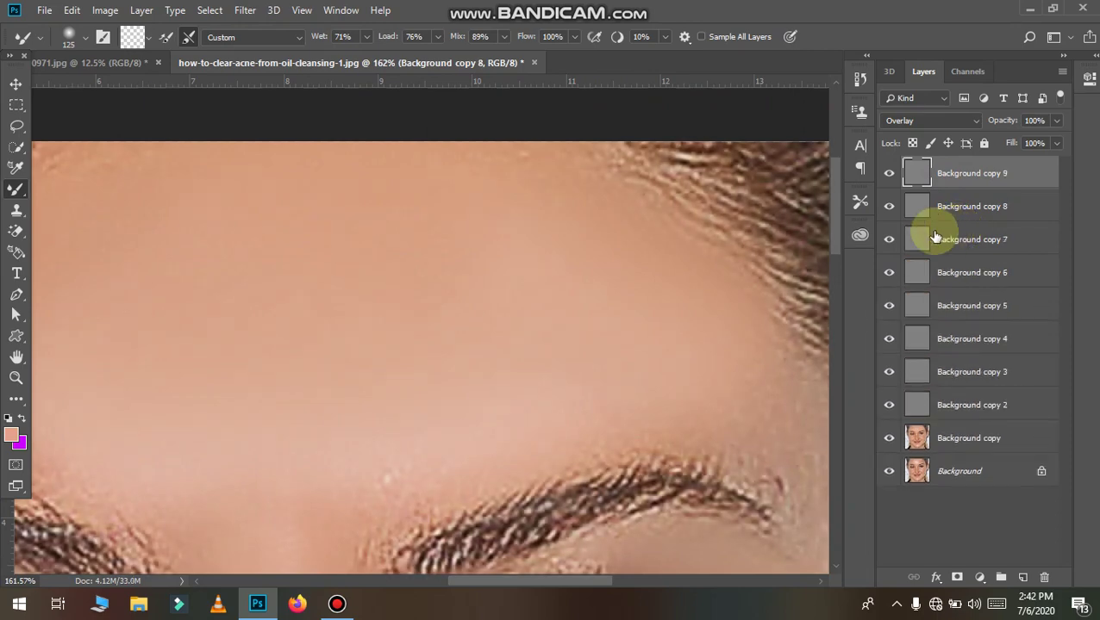
scroll(475, 320, down, 2)
scroll(347, 314, down, 1)
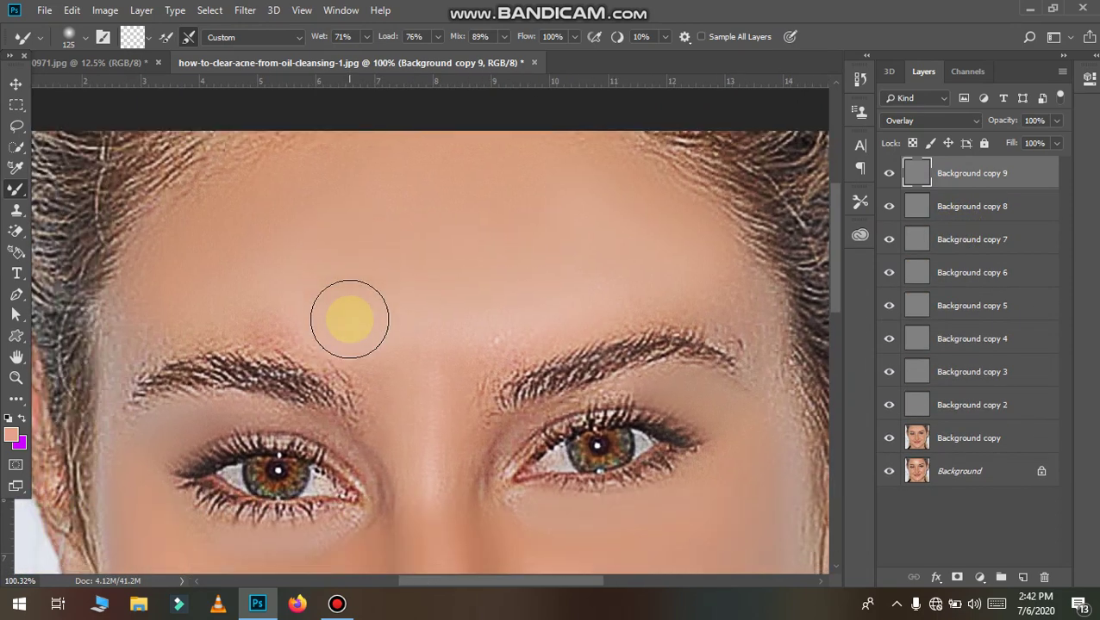
scroll(364, 311, down, 1)
scroll(365, 311, down, 2)
scroll(388, 336, up, 2)
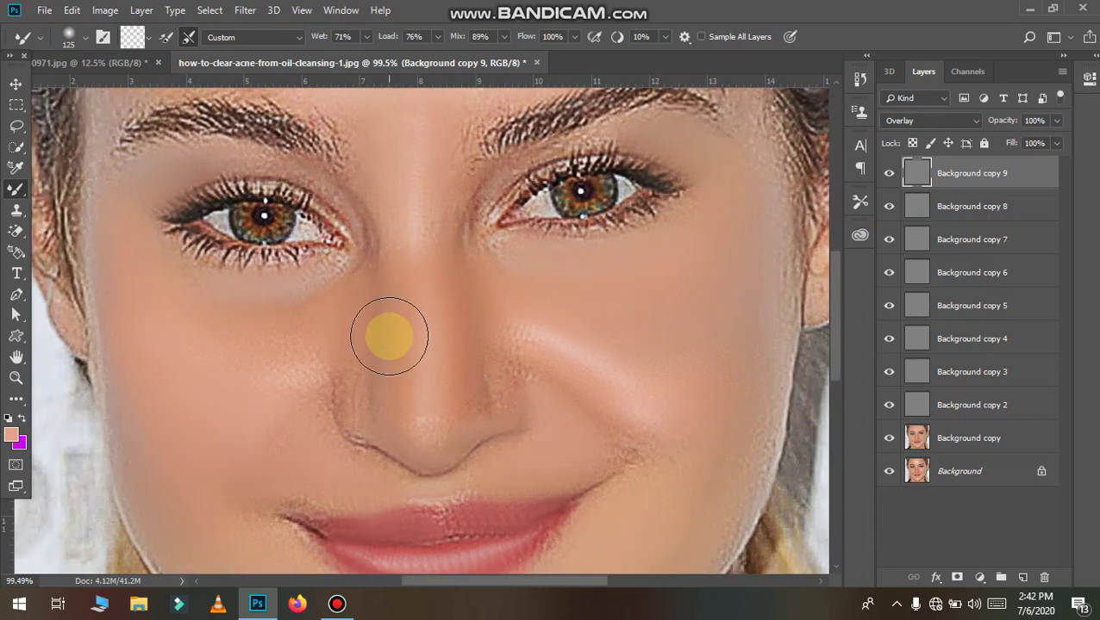
shift+click(978, 367)
key(Delete)
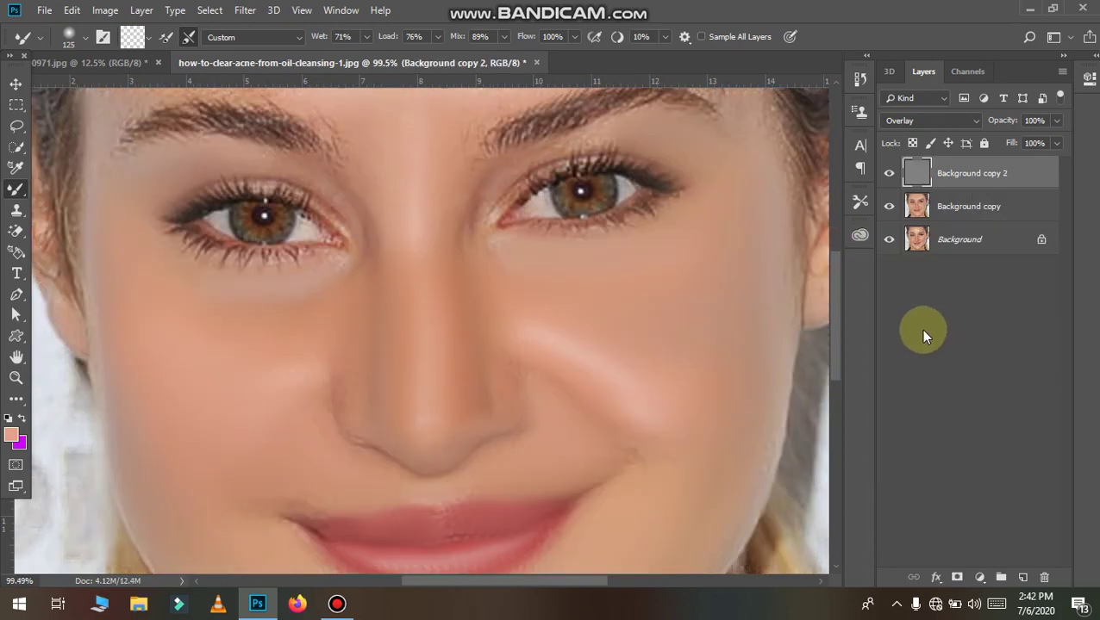
click(946, 211)
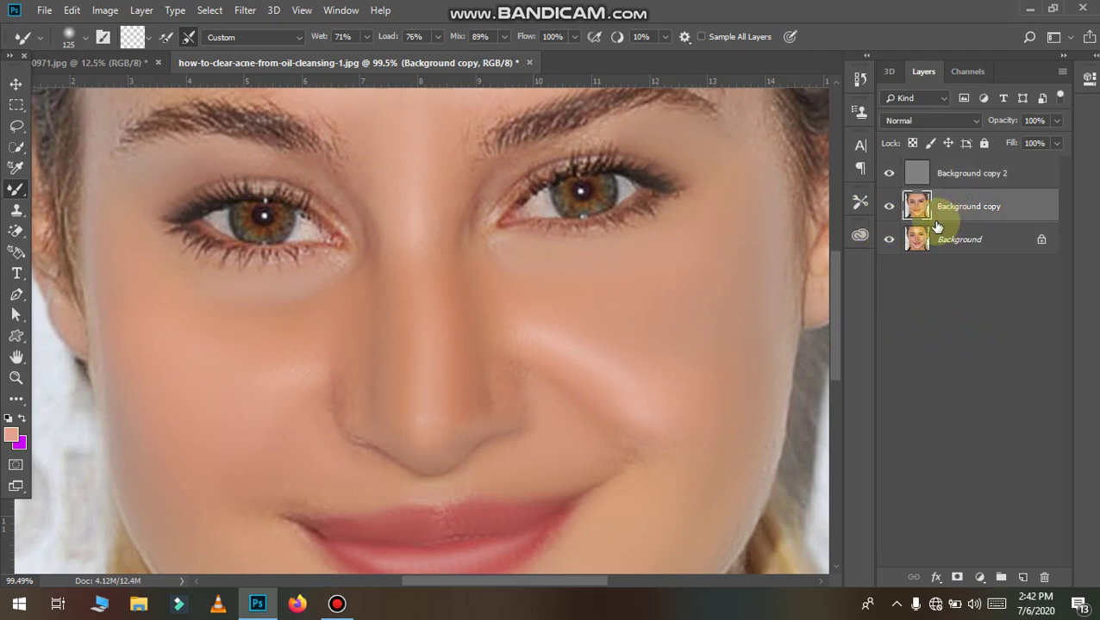
Step: In Camera Raw on Background copy, raise Contrast to +19, adjust Blacks and set Clarity to +9
click(244, 11)
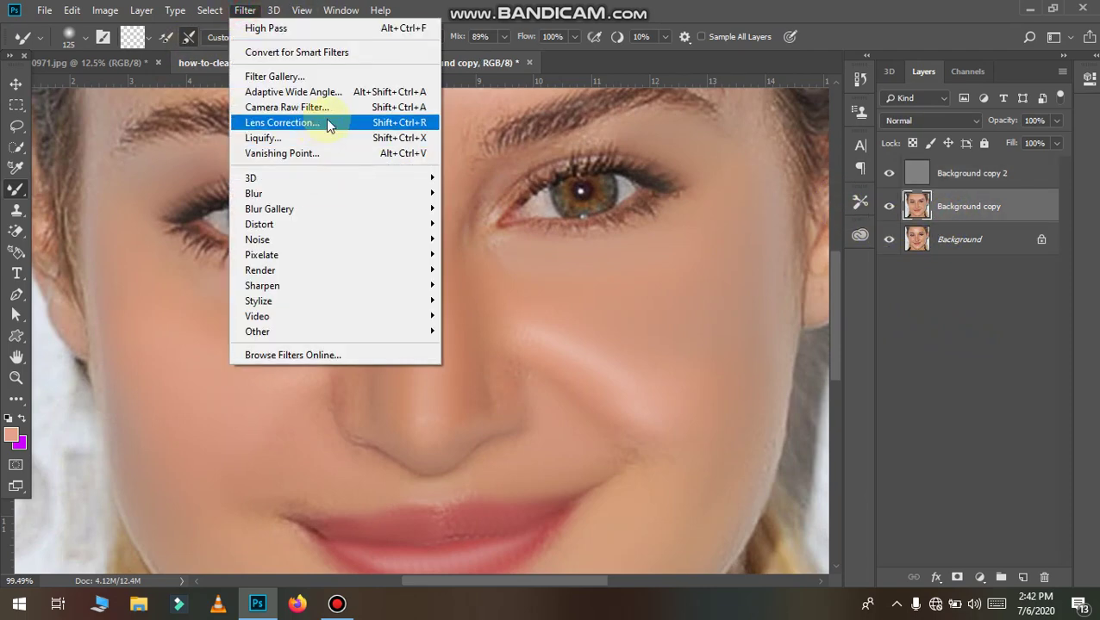
click(343, 108)
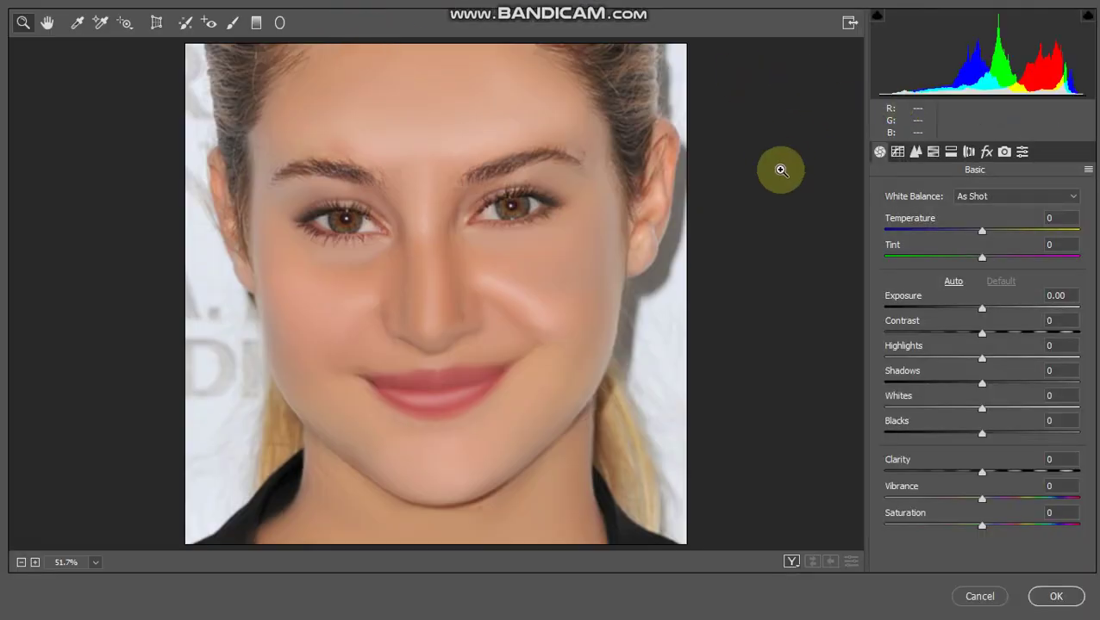
mouse_move(981, 335)
mouse_down()
mouse_move(1004, 338)
mouse_move(991, 365)
mouse_move(1019, 359)
mouse_move(947, 371)
mouse_move(1013, 413)
mouse_move(1039, 416)
mouse_up()
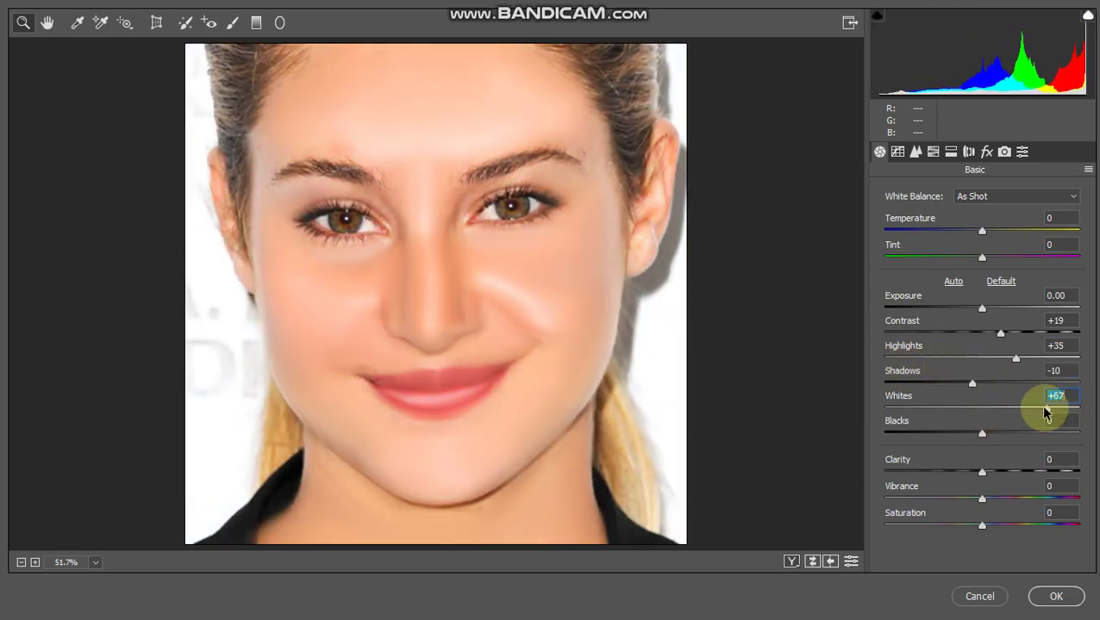
mouse_move(988, 439)
mouse_down()
mouse_move(1060, 423)
mouse_move(912, 431)
mouse_move(944, 435)
mouse_up()
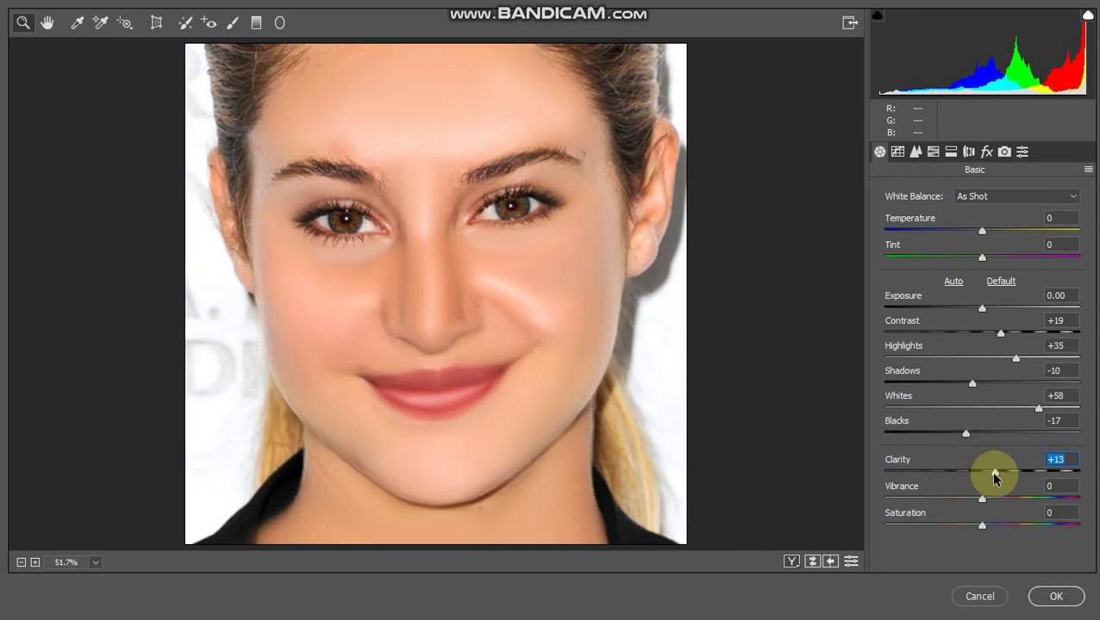
drag(991, 481, 991, 481)
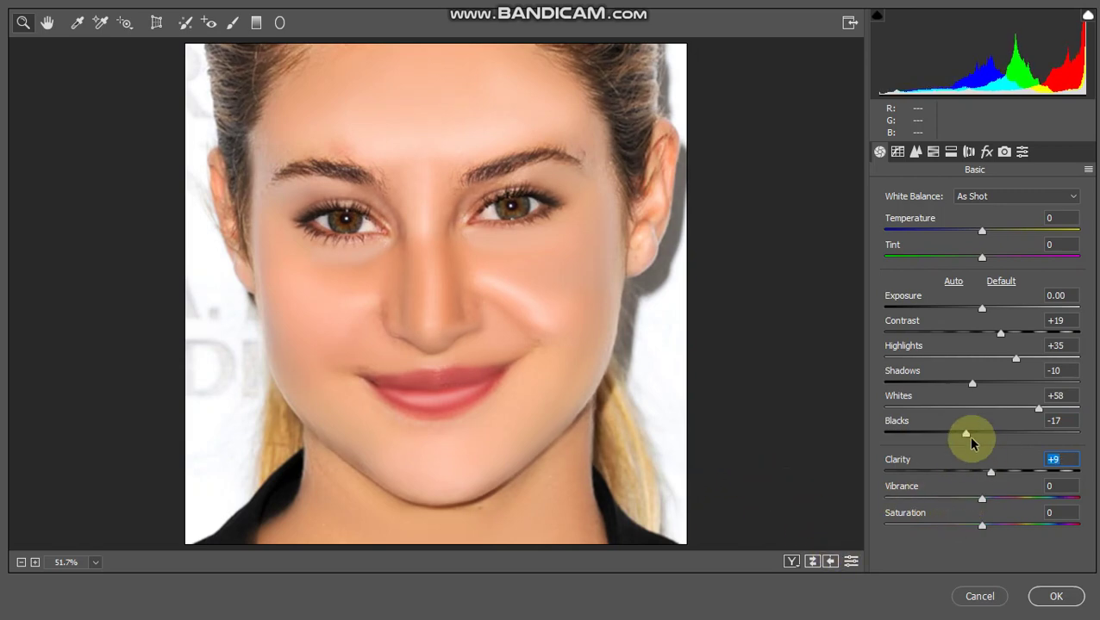
click(932, 153)
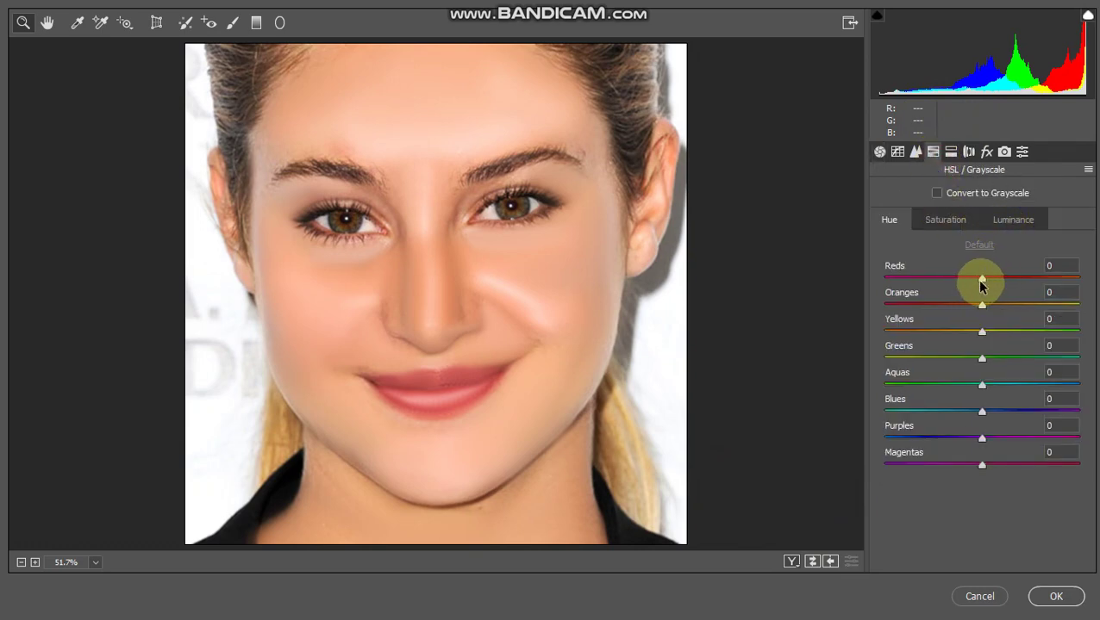
Step: Set Reds saturation to +100 for vivid lips and Oranges luminance to +8 in HSL
drag(880, 272, 989, 275)
click(945, 220)
drag(1006, 278, 1084, 276)
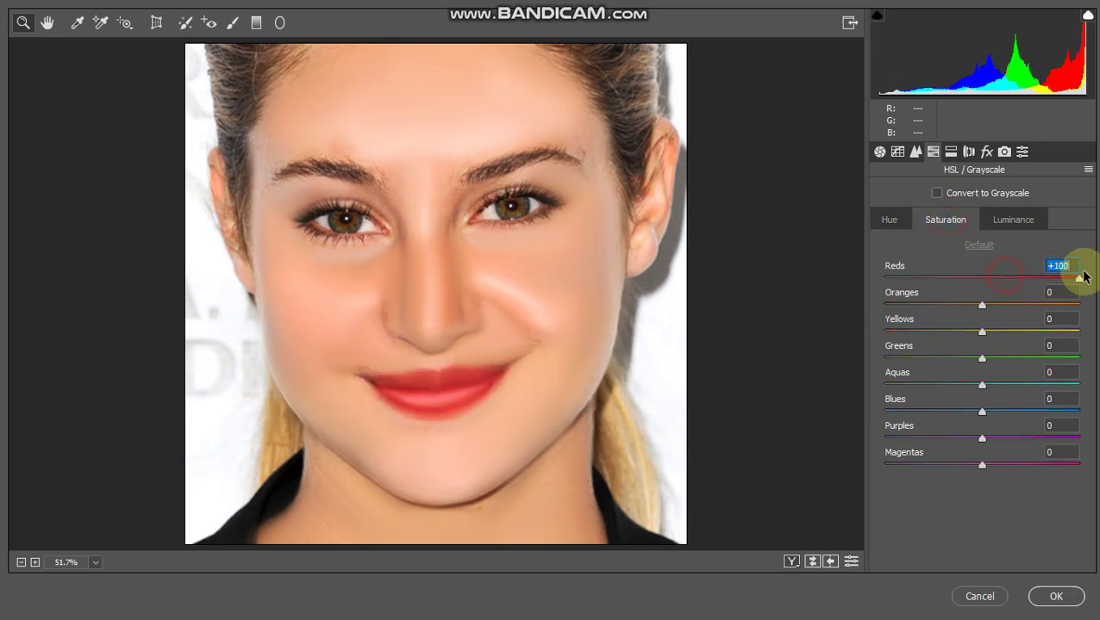
text(-100)
key(Return)
text(100)
key(Return)
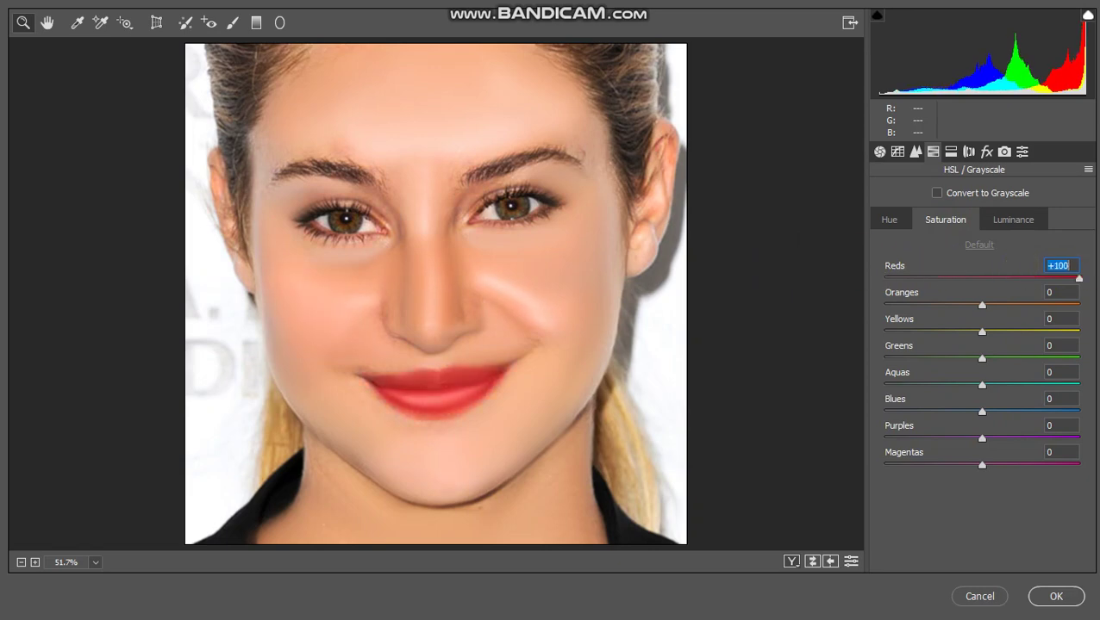
click(1027, 229)
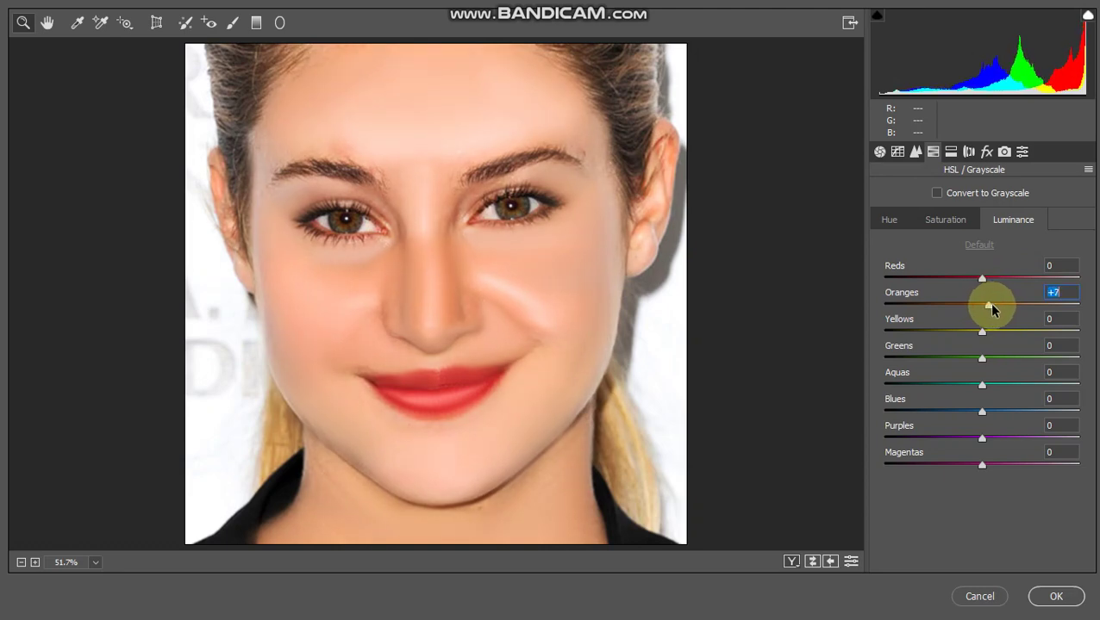
mouse_move(1003, 312)
mouse_down()
mouse_move(1014, 311)
mouse_move(784, 323)
mouse_move(999, 380)
mouse_move(987, 385)
mouse_move(1011, 380)
mouse_move(994, 386)
mouse_up()
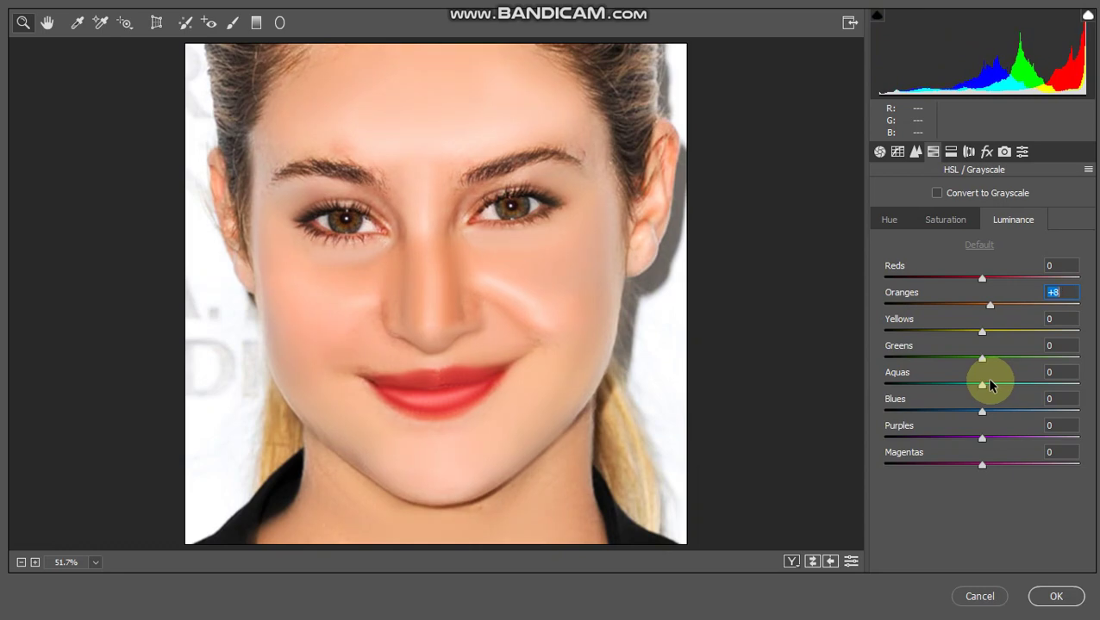
Step: Apply the Camera Raw edits to the Background copy layer
click(1061, 599)
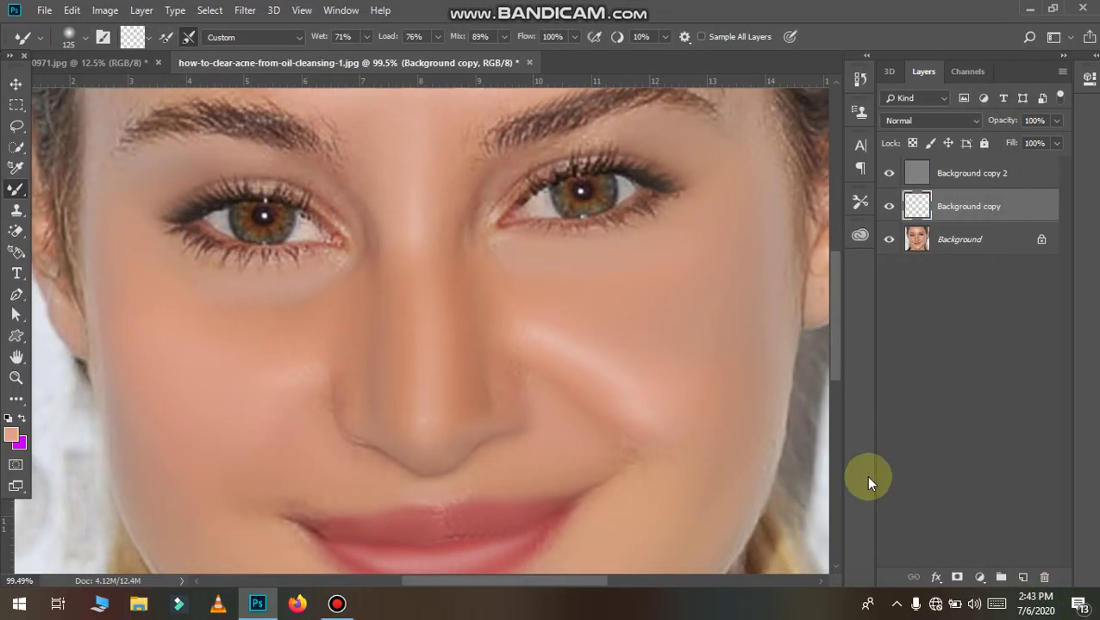
scroll(723, 481, down, 2)
scroll(516, 467, down, 2)
scroll(513, 443, up, 1)
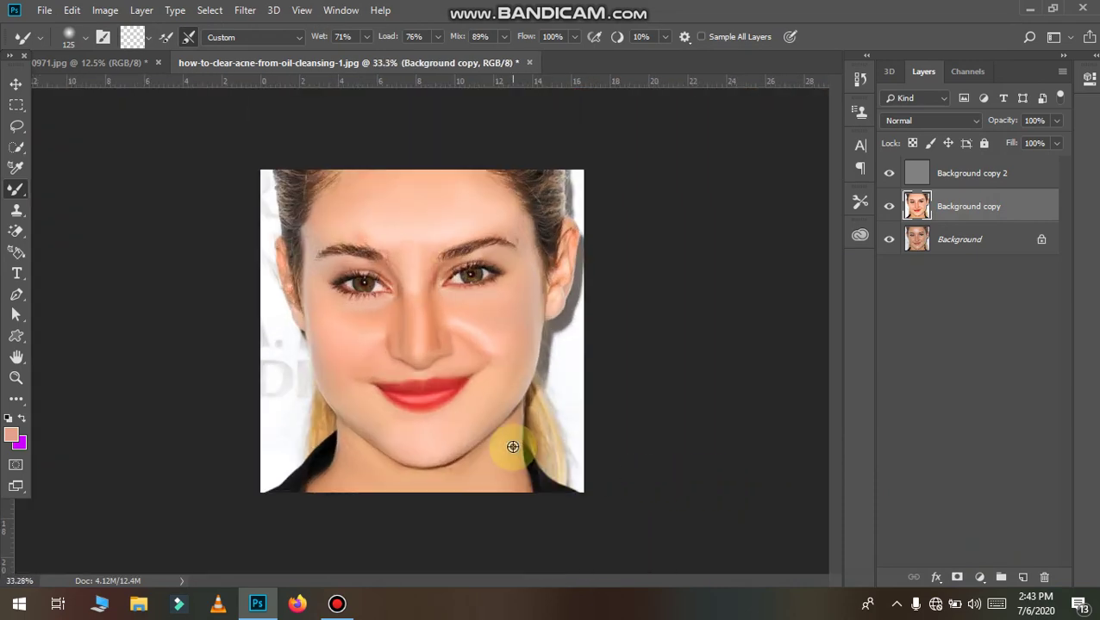
scroll(512, 447, up, 1)
scroll(512, 447, up, 1)
Step: Add a Color Balance adjustment layer with Midtones at -7, -2 and +10
click(981, 577)
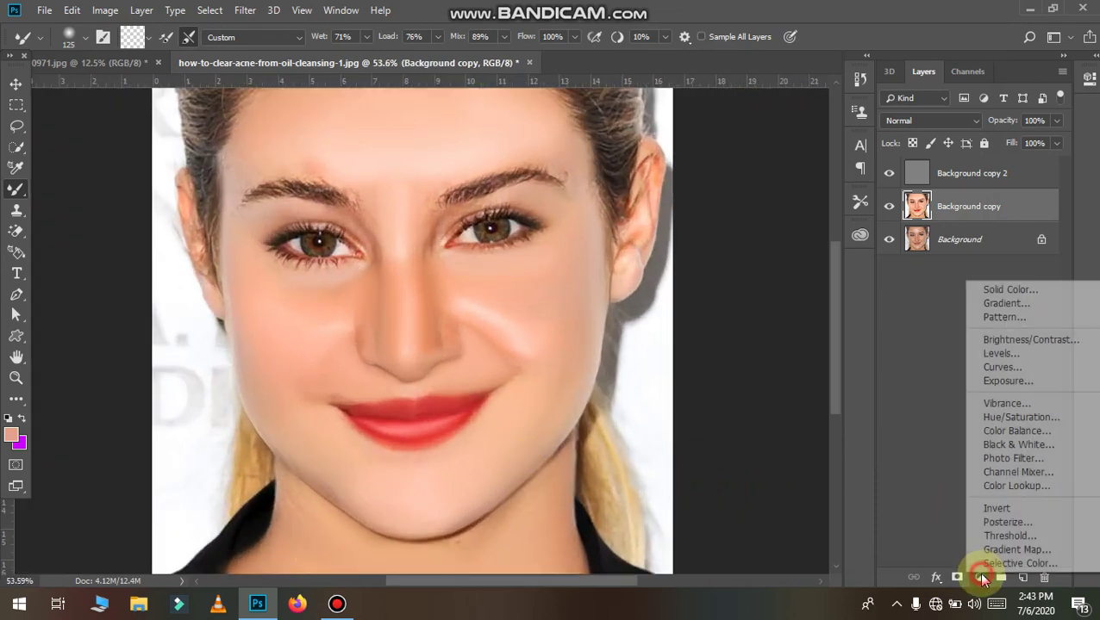
click(1015, 432)
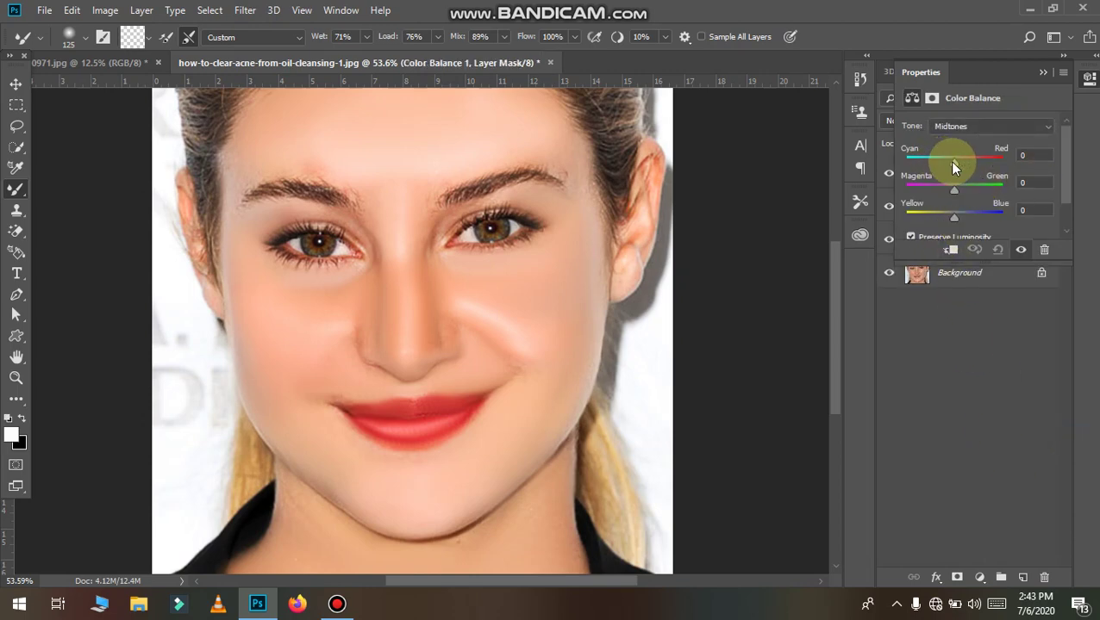
mouse_move(953, 162)
mouse_down()
mouse_move(941, 160)
mouse_move(958, 219)
mouse_up()
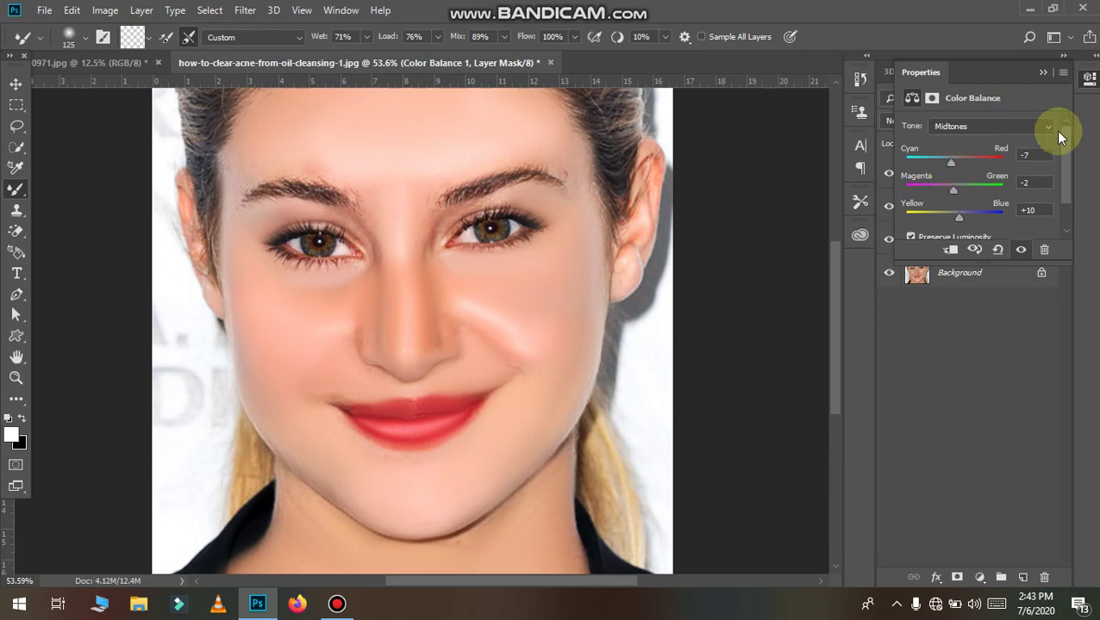
click(1042, 75)
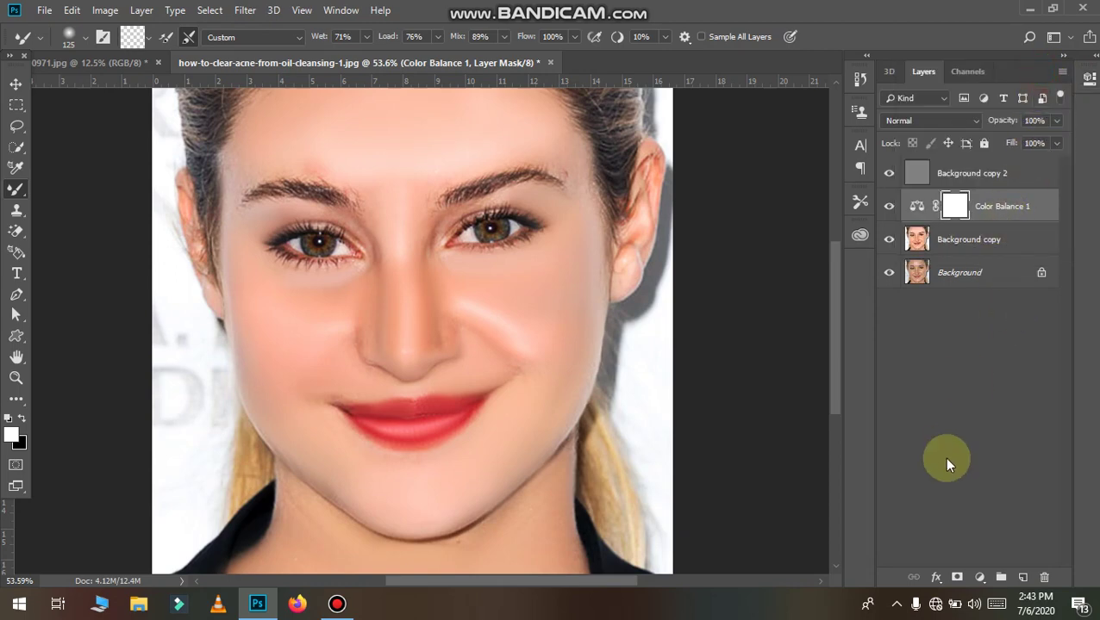
Step: Add a Selective Color layer adjusting Reds to Magenta +1, Yellow -1 and Black -1
scroll(650, 473, down, 2)
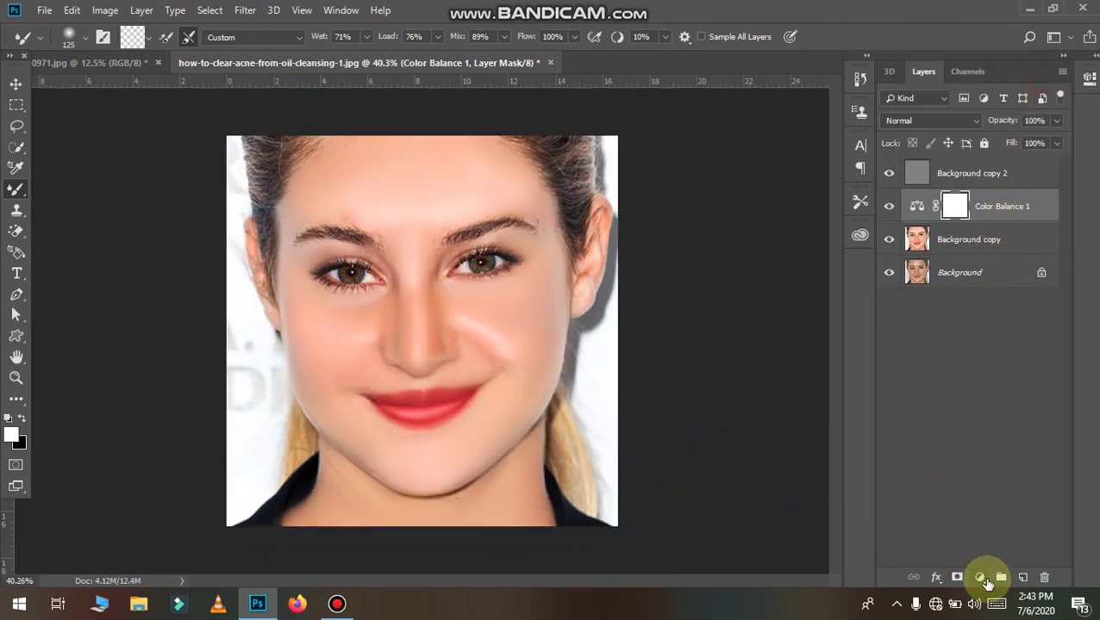
click(980, 577)
click(1031, 569)
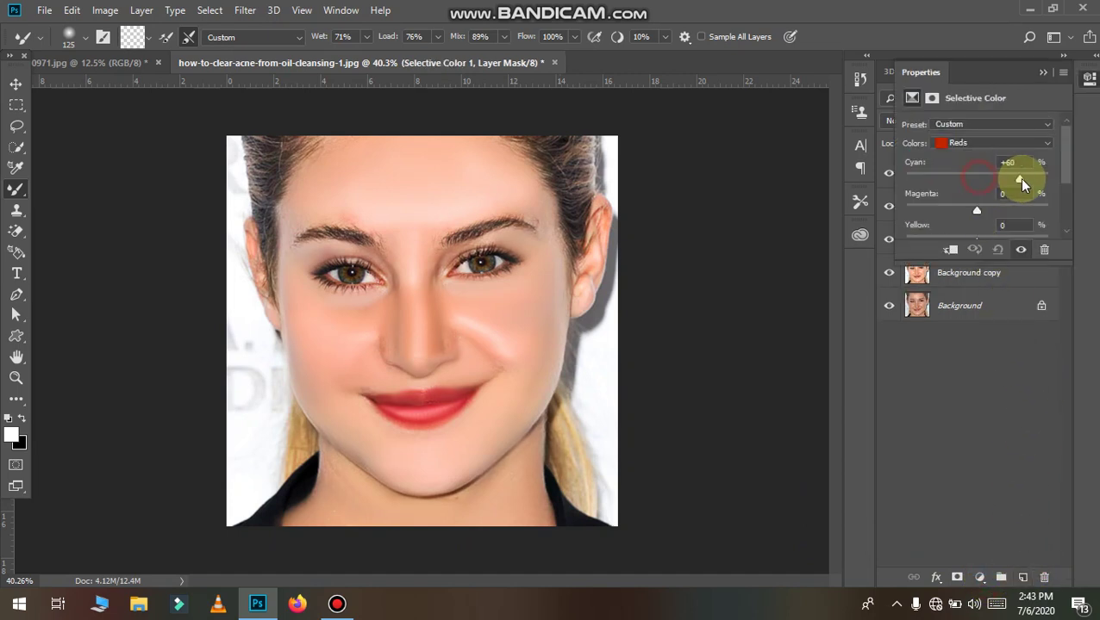
drag(1021, 183, 860, 192)
click(982, 179)
mouse_move(977, 210)
mouse_down()
mouse_move(1032, 210)
mouse_move(988, 222)
mouse_up()
scroll(976, 229, down, 1)
scroll(976, 229, down, 3)
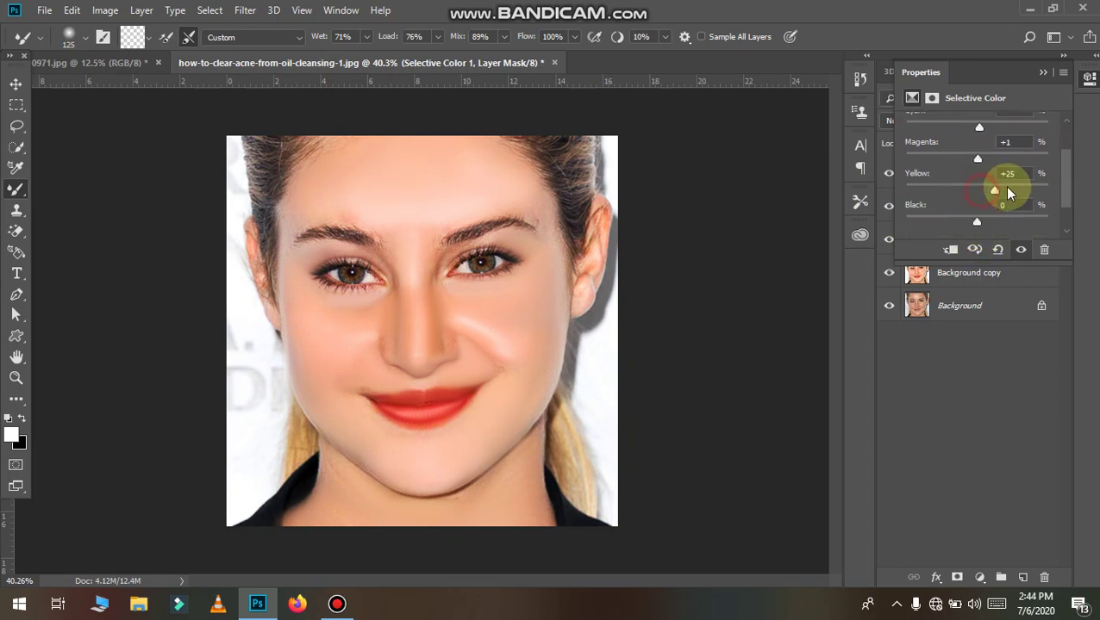
mouse_move(1008, 193)
mouse_down()
mouse_move(1001, 184)
mouse_move(909, 192)
mouse_move(982, 198)
mouse_up()
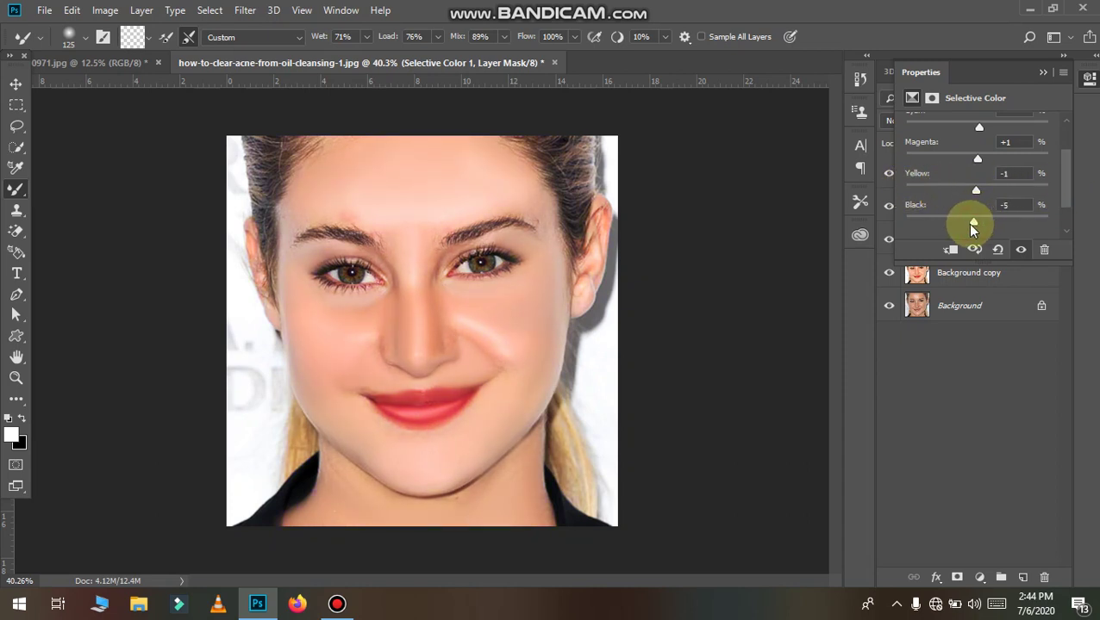
mouse_move(963, 223)
mouse_down()
mouse_move(852, 226)
mouse_move(1071, 226)
mouse_move(975, 235)
mouse_up()
click(1041, 73)
Step: Add a Curves layer and pull the white point inward to brighten the portrait
click(980, 577)
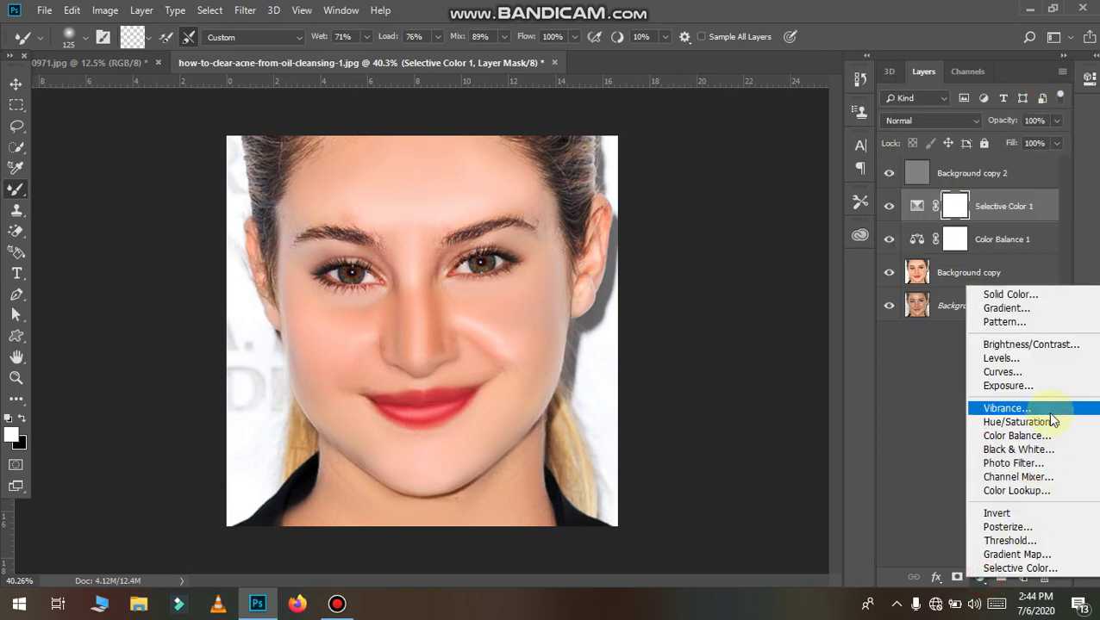
click(1062, 372)
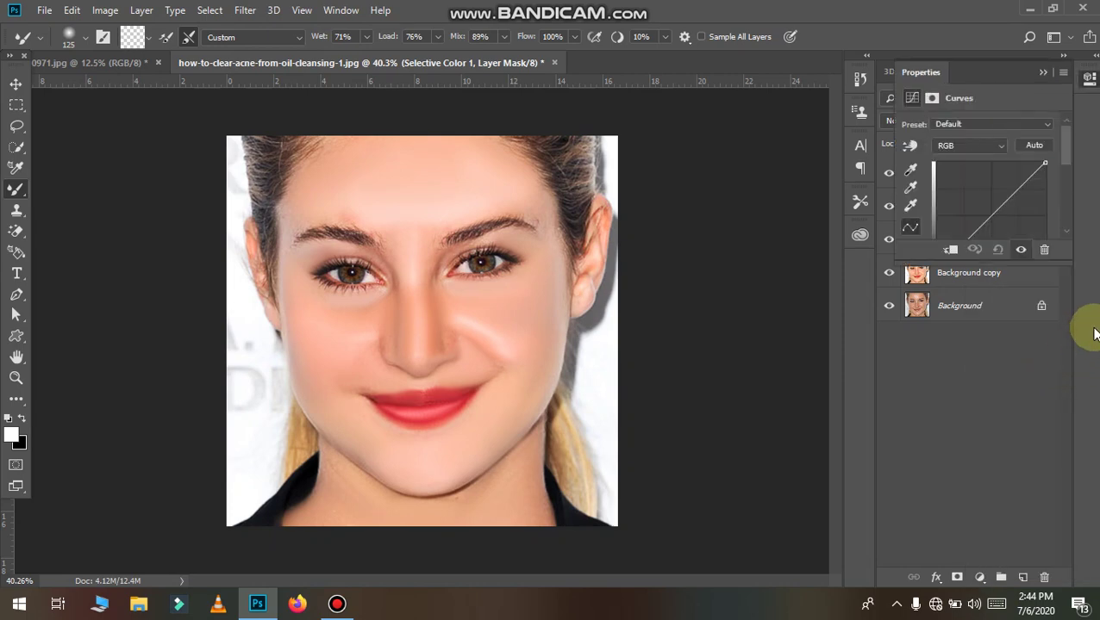
scroll(1005, 208, down, 2)
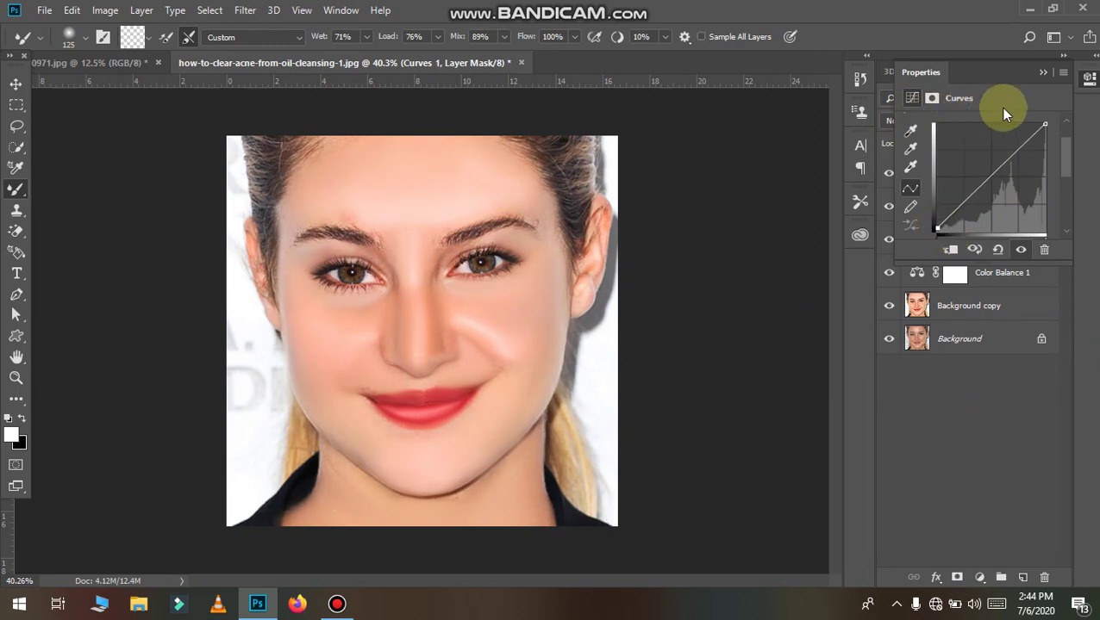
drag(1044, 125, 1031, 129)
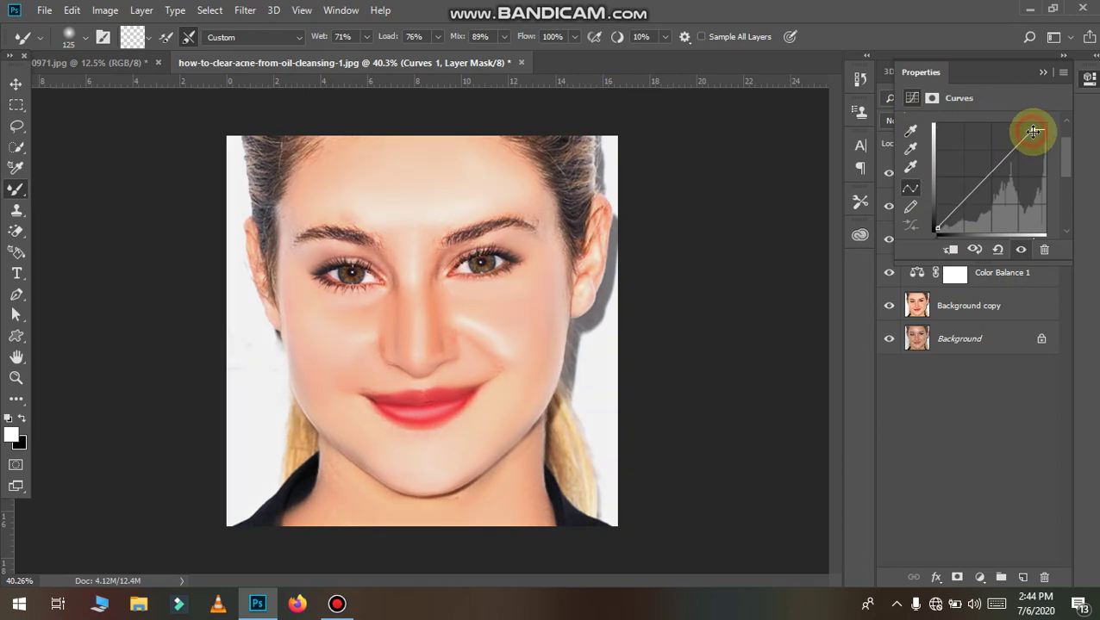
Step: Delete the grey Background copy 2 High Pass layer, leaving Curves 1 on top
click(1043, 72)
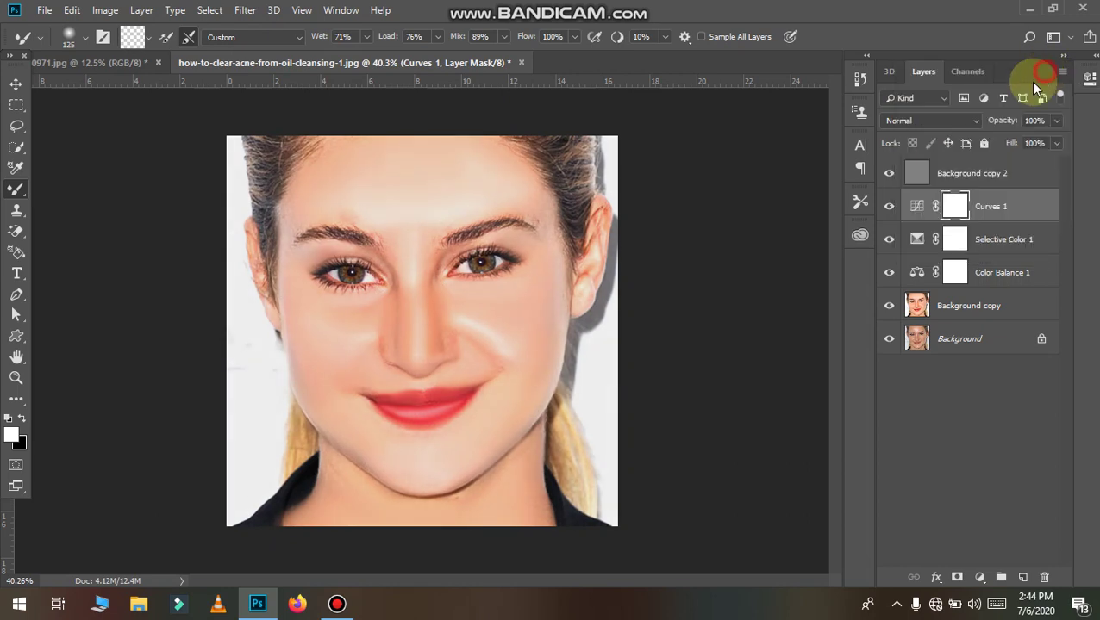
scroll(508, 144, down, 2)
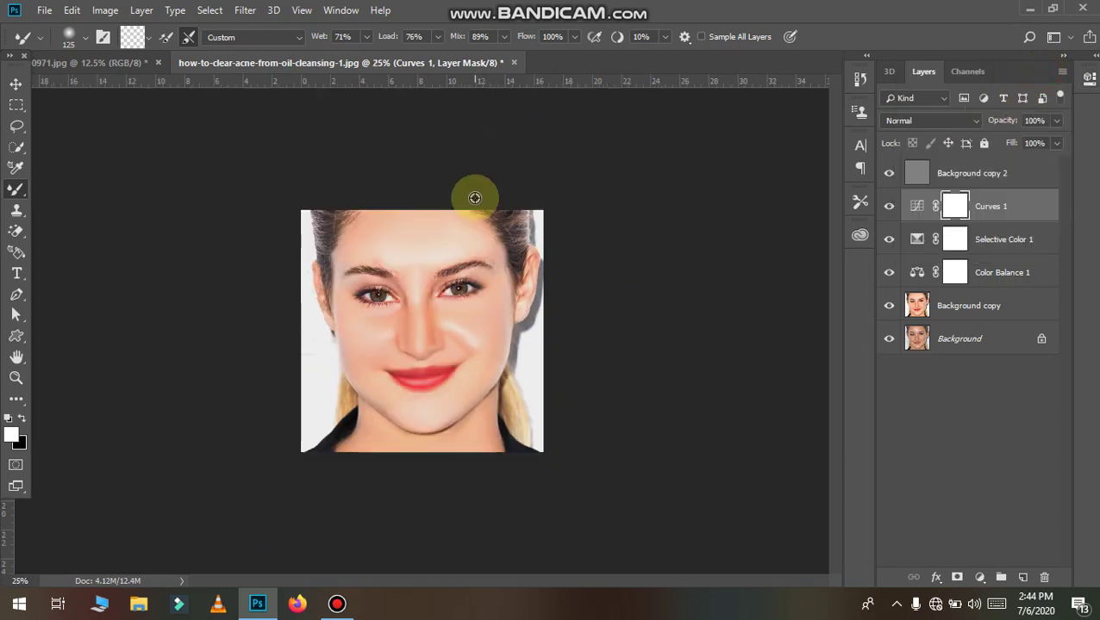
scroll(474, 191, up, 4)
scroll(437, 302, up, 3)
scroll(507, 289, down, 2)
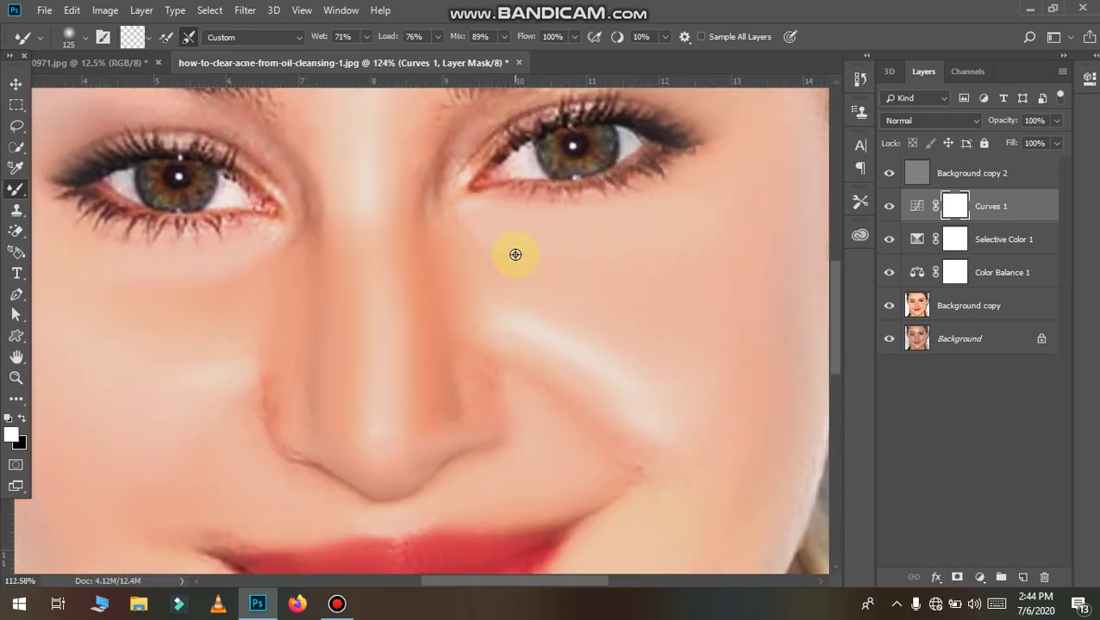
scroll(508, 290, down, 2)
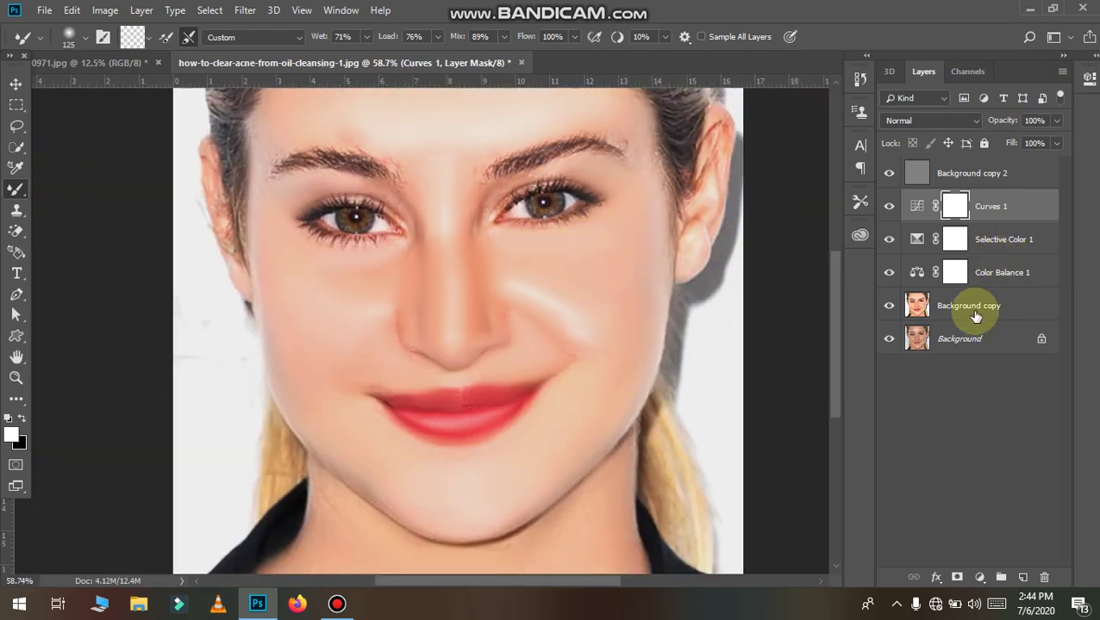
click(915, 172)
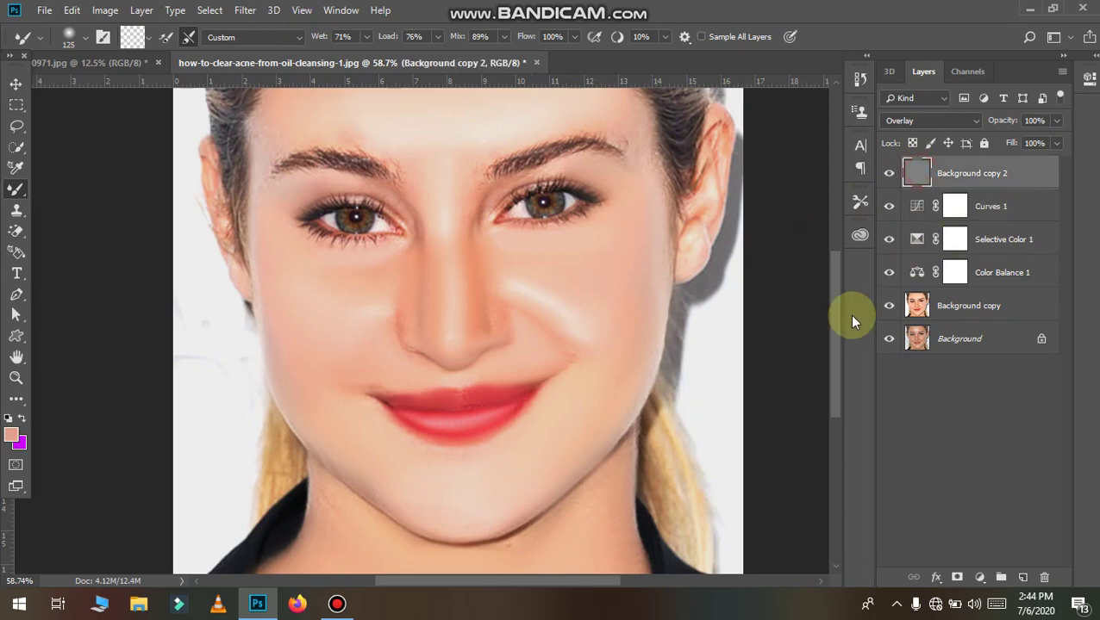
key(Delete)
Step: Clean up the tint around the right eye with a brush stroke
scroll(552, 292, up, 1)
scroll(619, 300, up, 2)
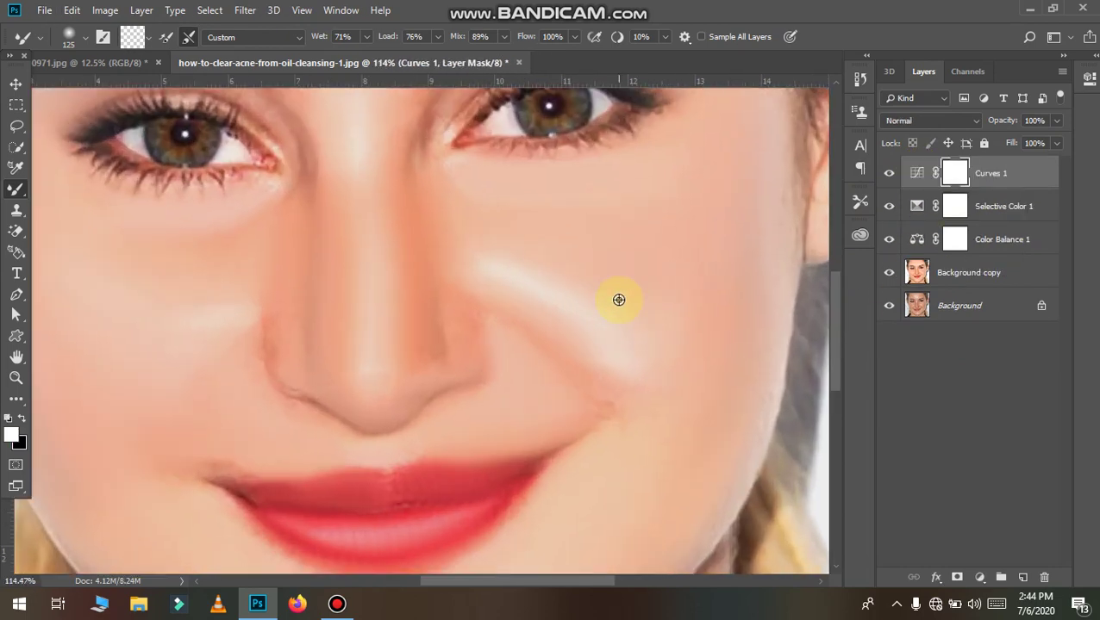
scroll(422, 341, down, 2)
scroll(423, 344, down, 1)
scroll(422, 341, down, 1)
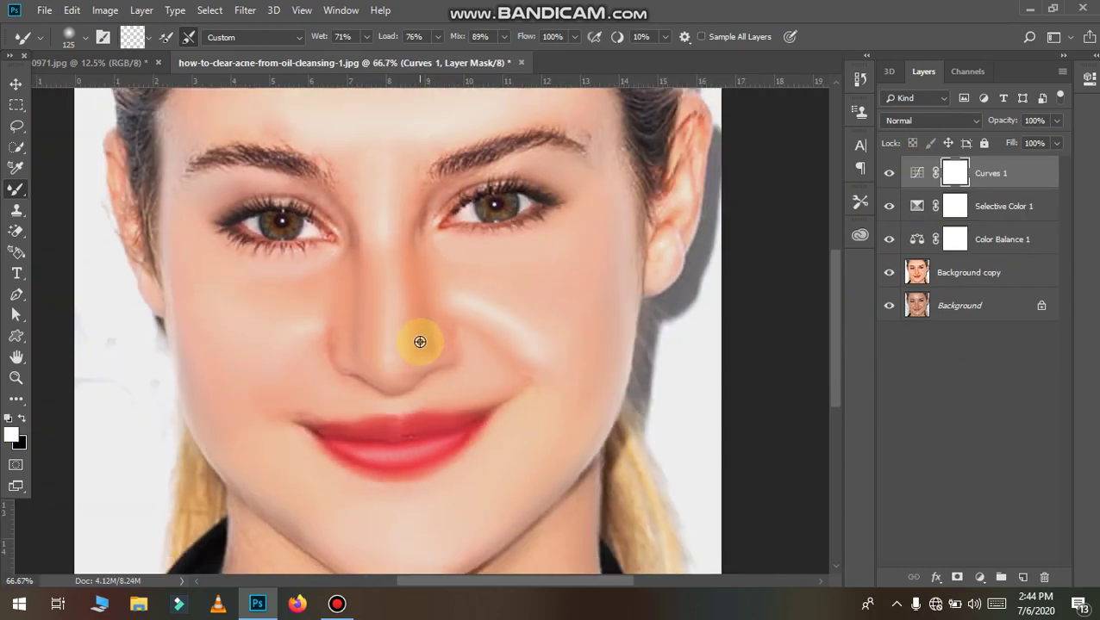
scroll(420, 341, down, 1)
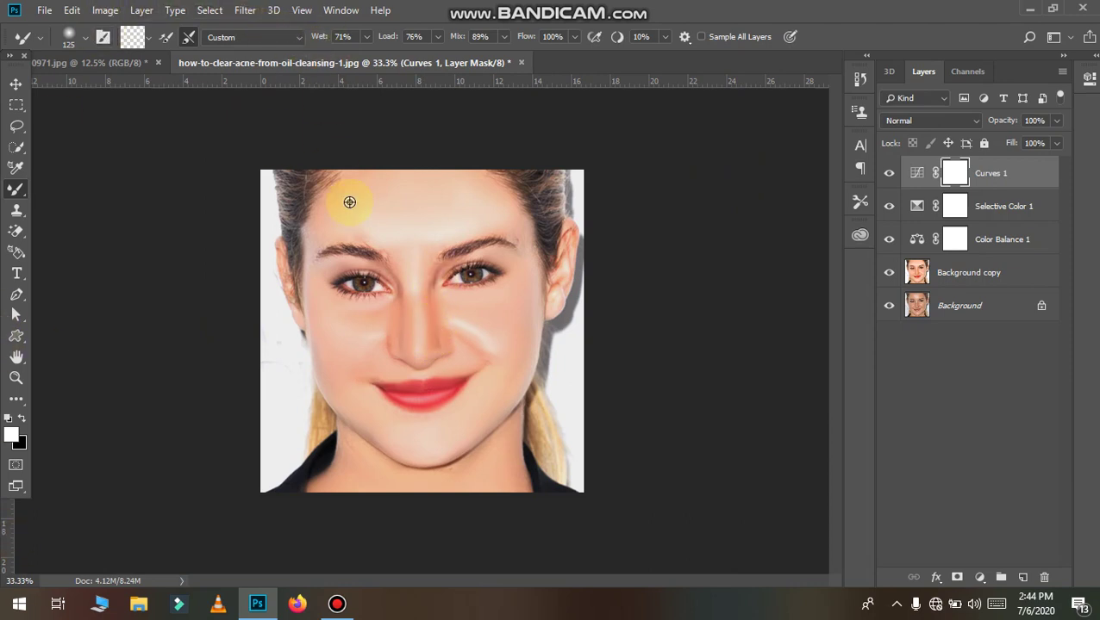
drag(485, 256, 526, 250)
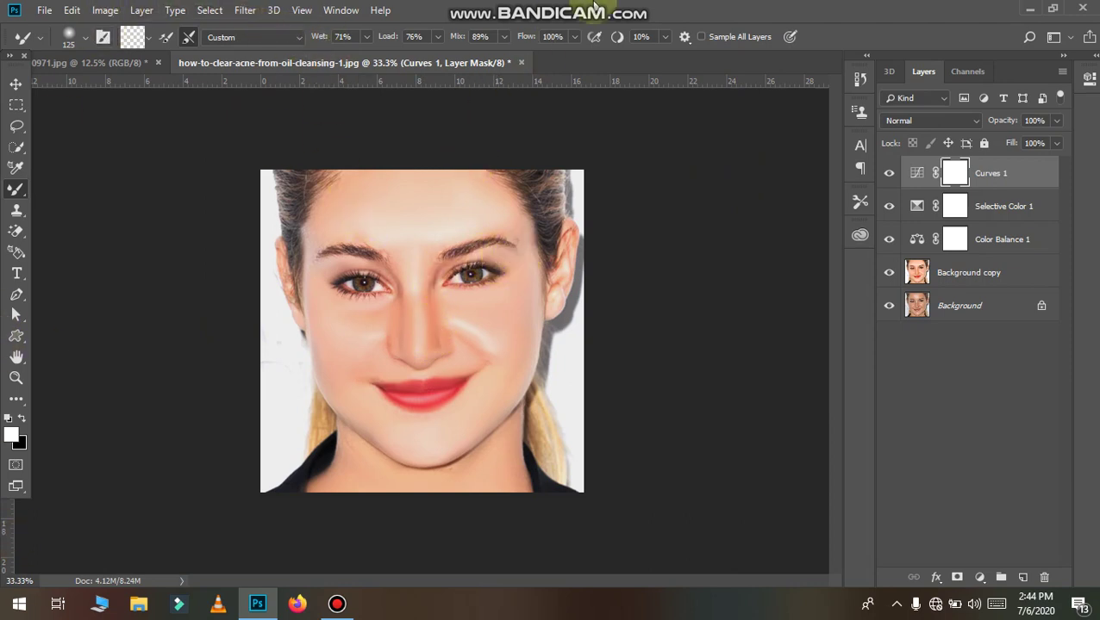